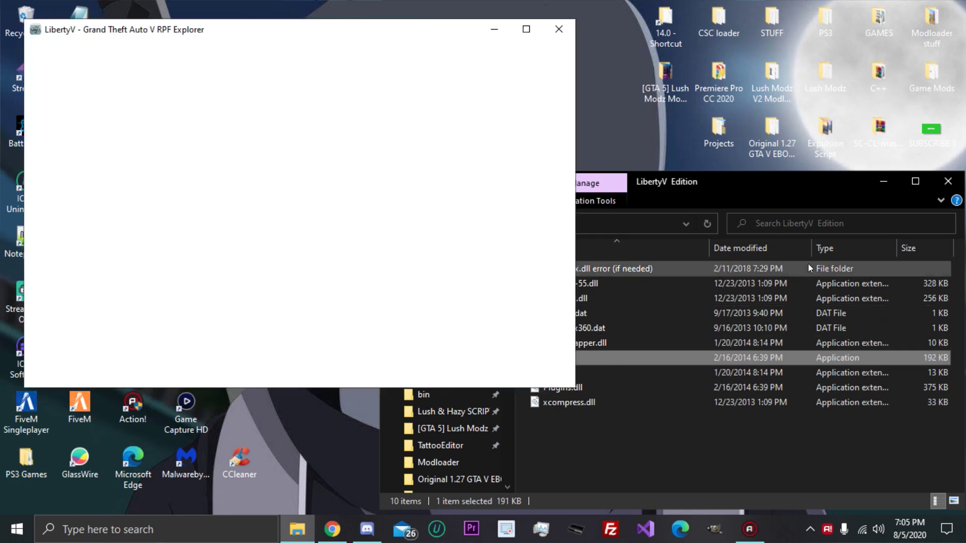
Open the update RPF archive from the Modloader folder on the desktop in LibertyV
left_click(883, 181)
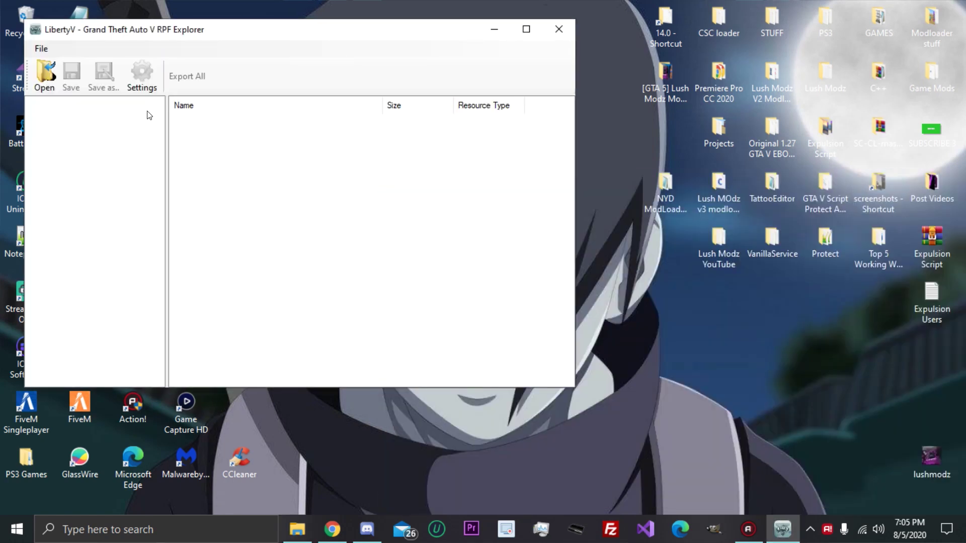
left_click(38, 71)
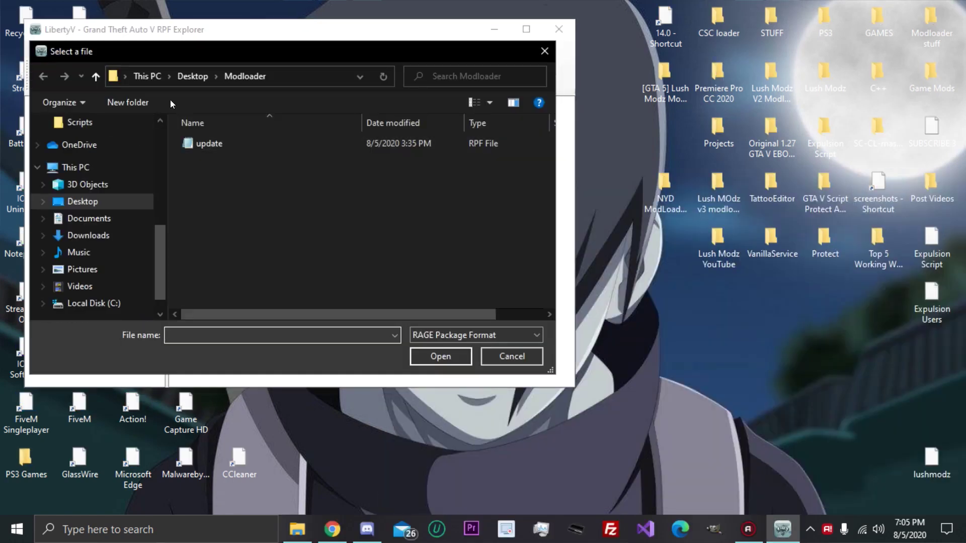
left_click(221, 145)
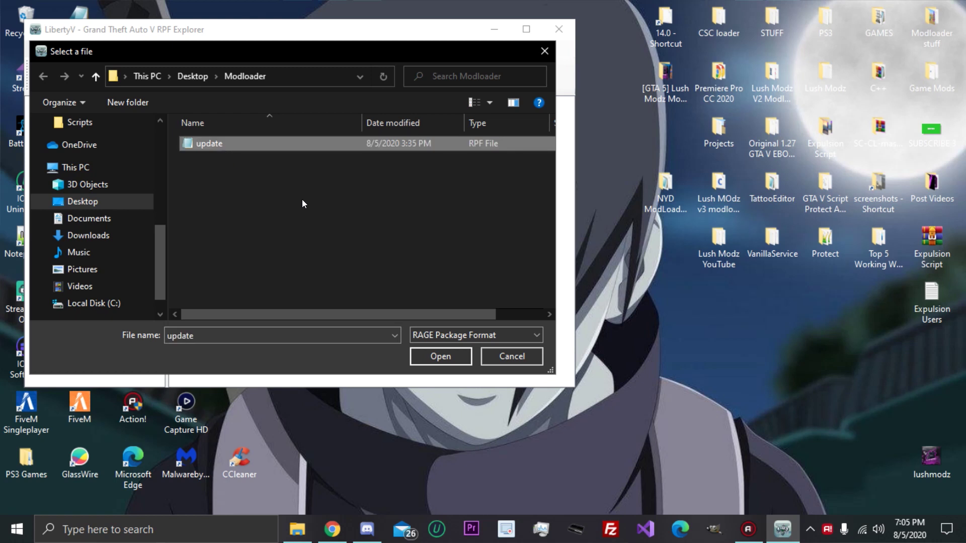
left_click(433, 358)
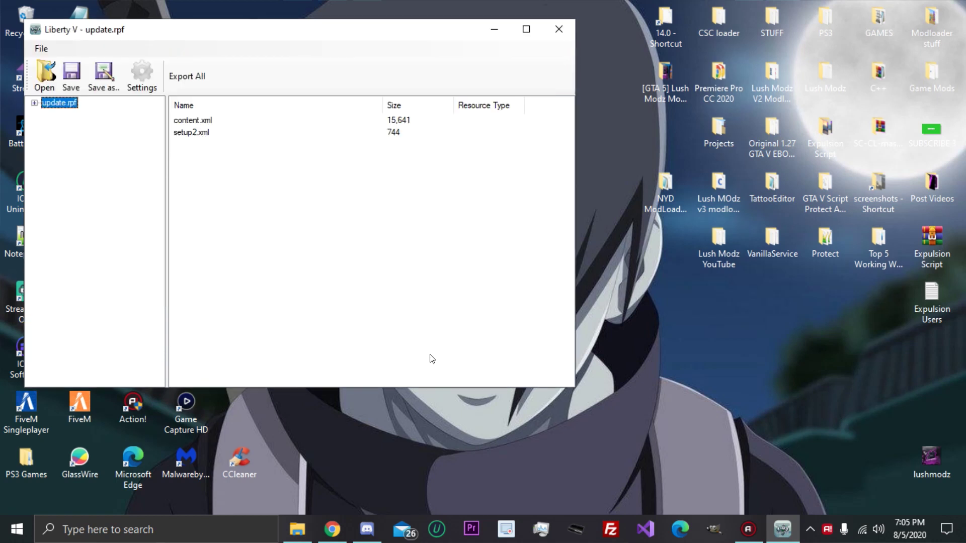
Open the script_txds.rpf archive stored under ps3/patch/textures in update.rpf
left_click(35, 103)
left_click(49, 137)
left_click(61, 194)
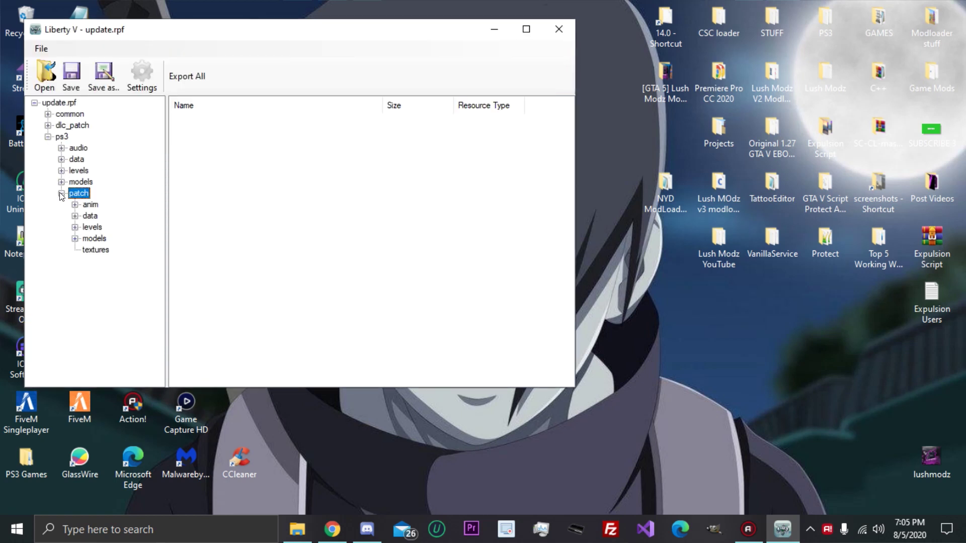
left_click(75, 227)
left_click(88, 239)
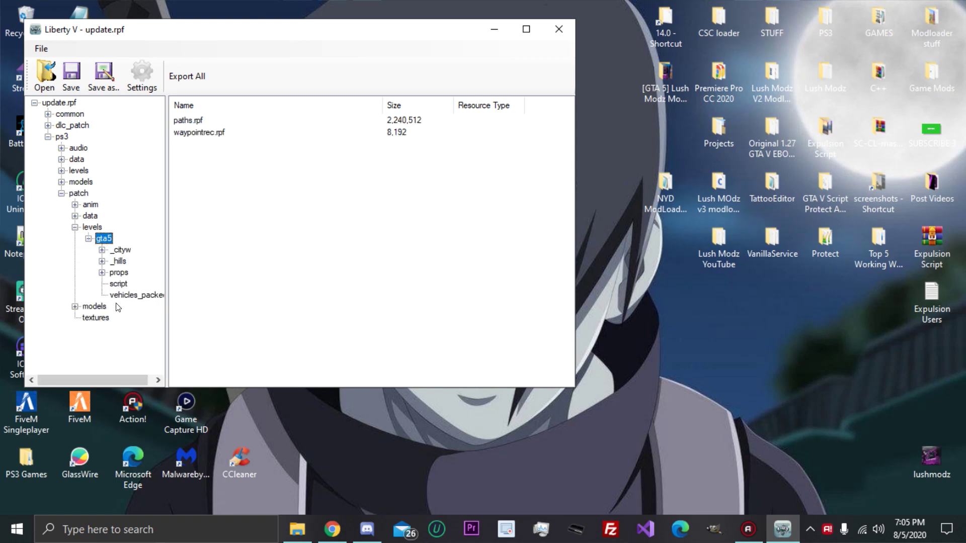
left_click(95, 318)
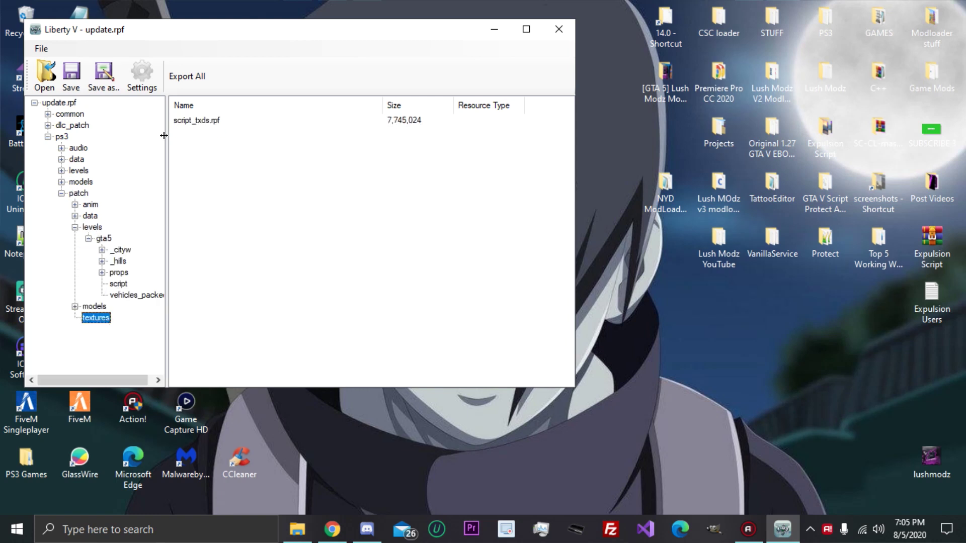
left_click(205, 121)
double_click(206, 121)
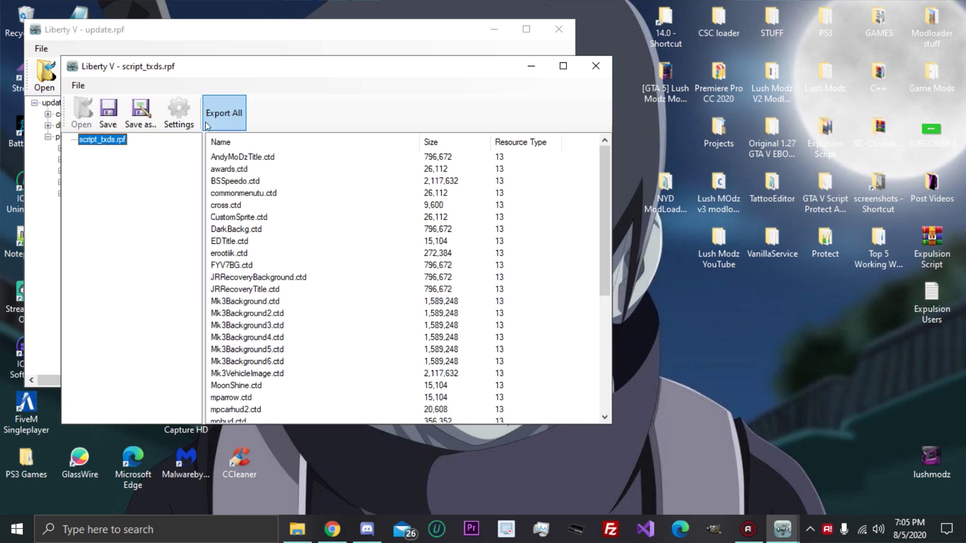
Export FYV7BG.ctd to the Modloader folder under its own name and close both archive windows
left_click_drag(280, 263, 263, 267)
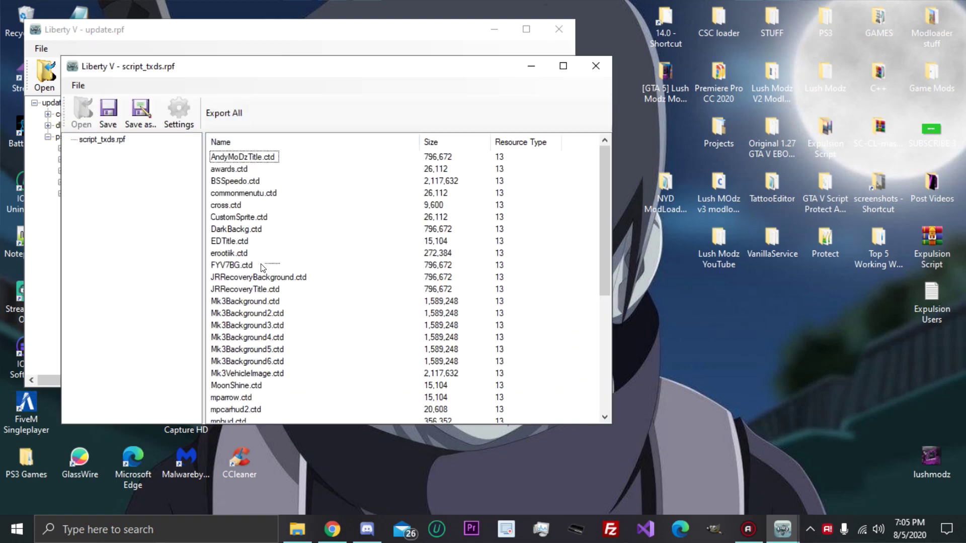
right_click(234, 266)
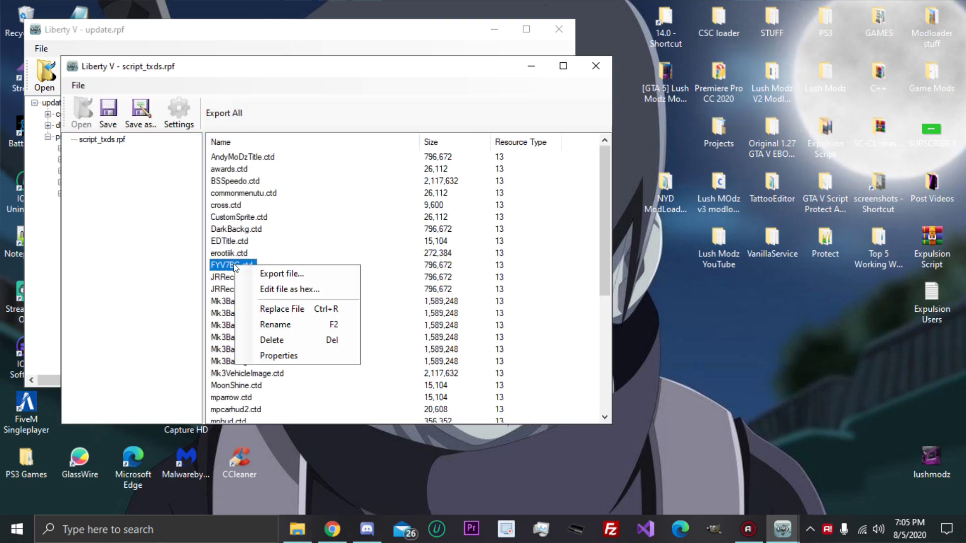
left_click(253, 274)
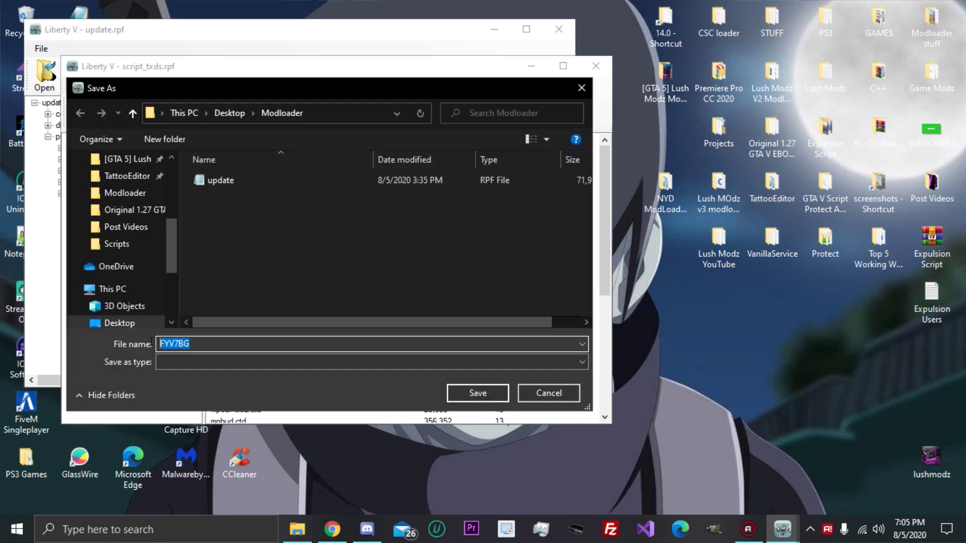
left_click(465, 395)
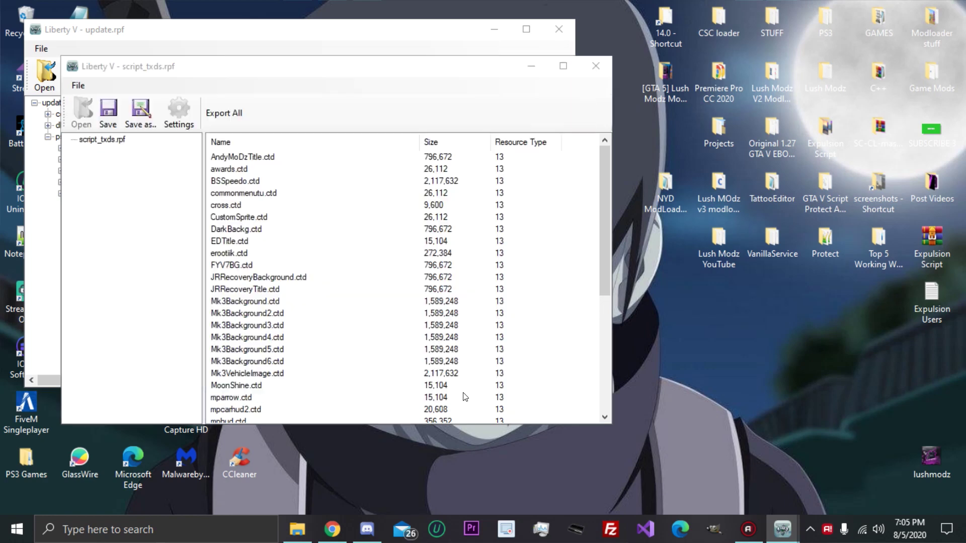
left_click(594, 65)
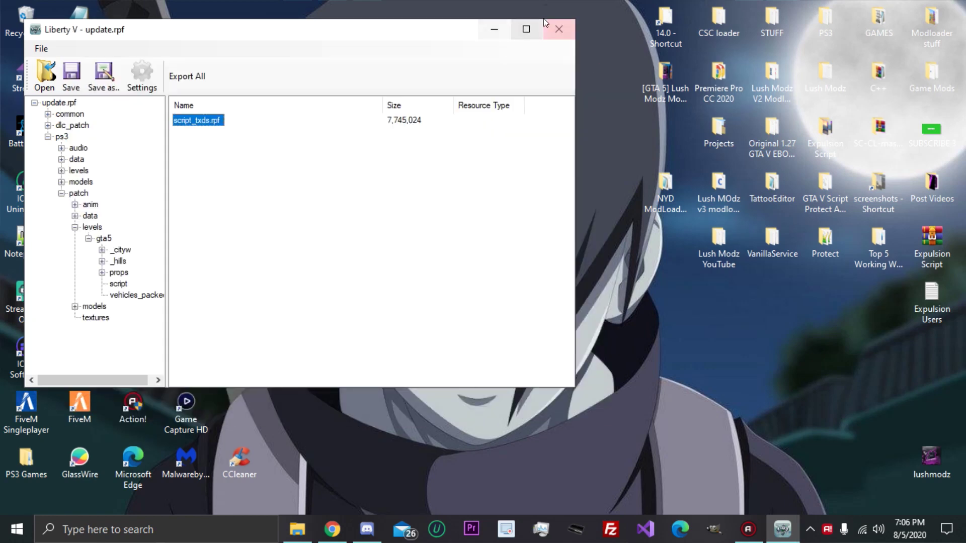
left_click(559, 29)
Check the Modloader folder on the desktop for the exported FYV7BG file and close the folder
double_click(449, 292)
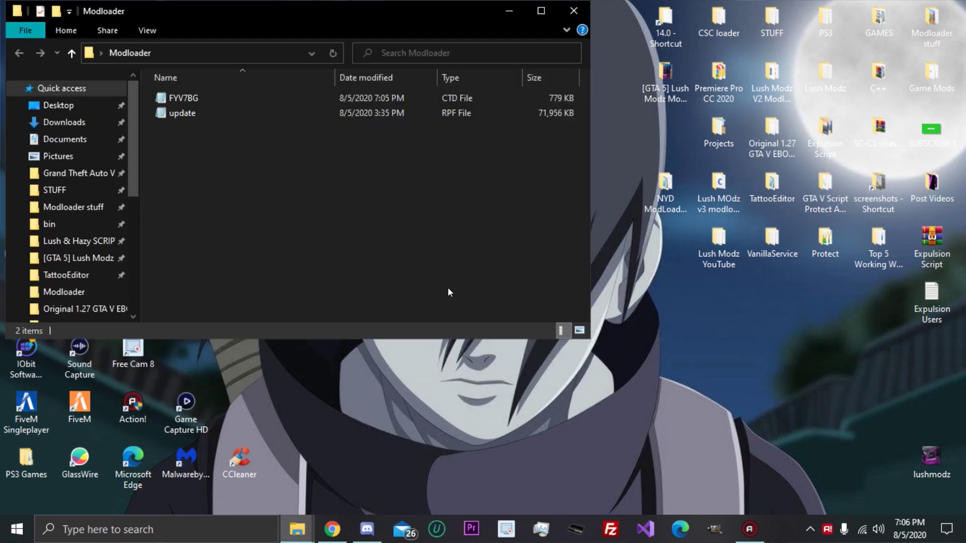
left_click_drag(214, 196, 197, 152)
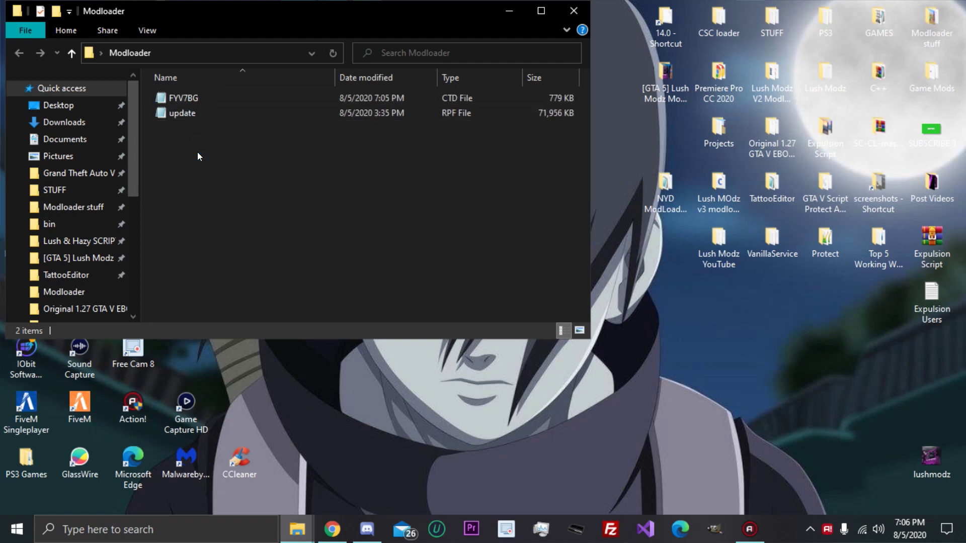
left_click(573, 11)
Launch GTA V Console Texture Editor and open the FYV7BG texture dictionary from the Modloader folder
left_click(284, 126)
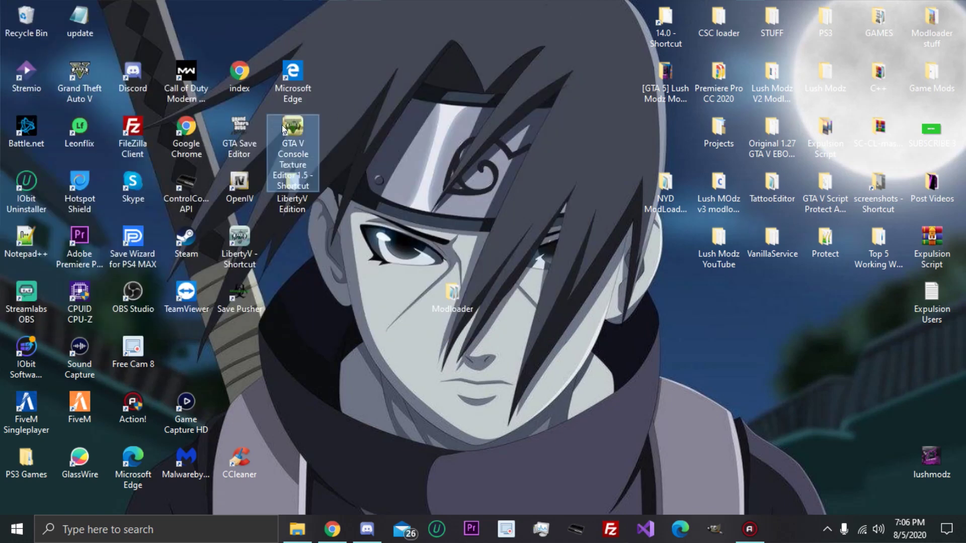
double_click(282, 125)
left_click(18, 37)
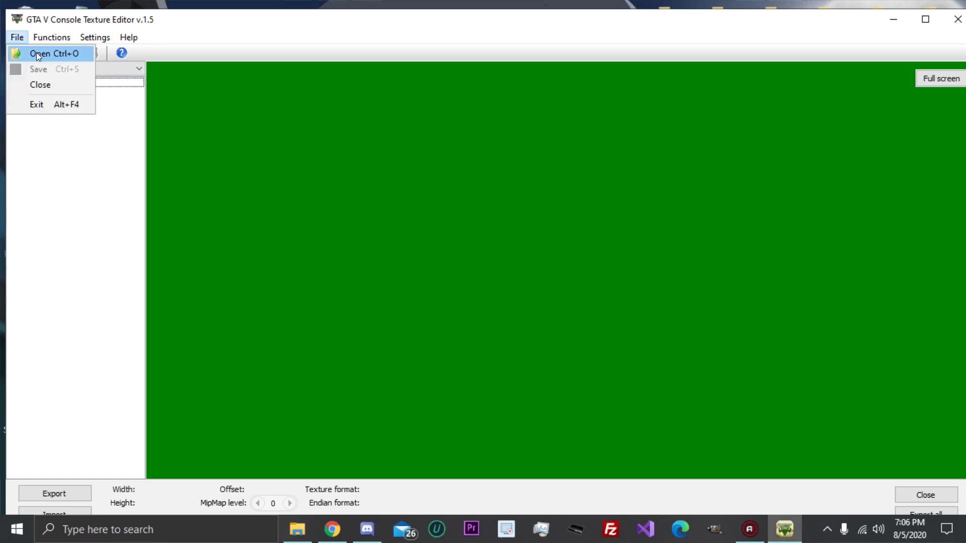
left_click(36, 53)
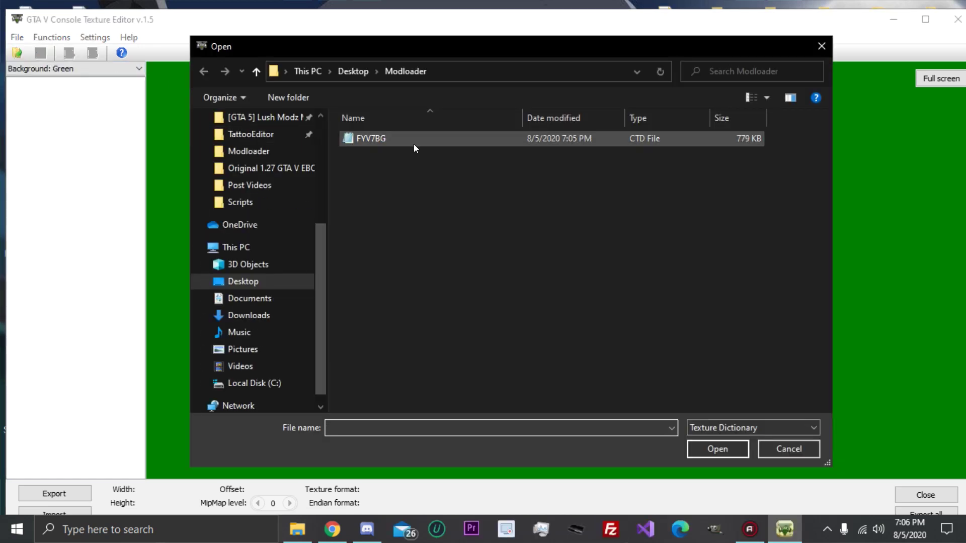
left_click(377, 145)
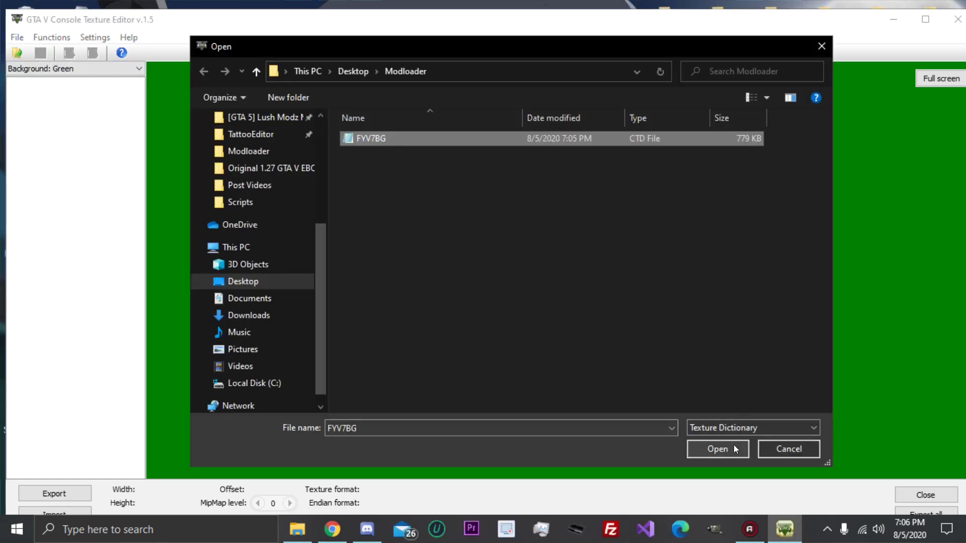
left_click(718, 449)
Preview the individual textures in the dictionary, including the film, numbered and gradient ones
left_click(88, 96)
left_click(100, 98)
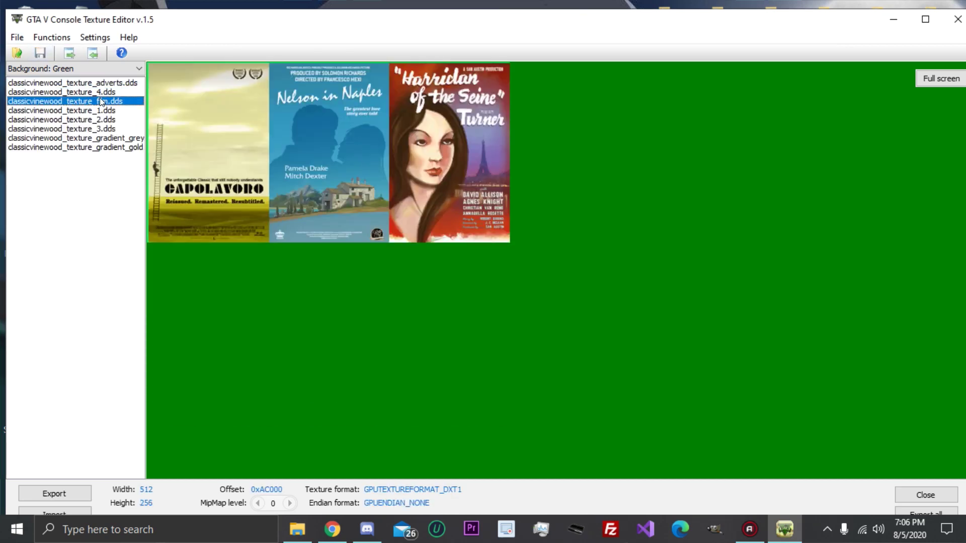
left_click(105, 107)
left_click(114, 120)
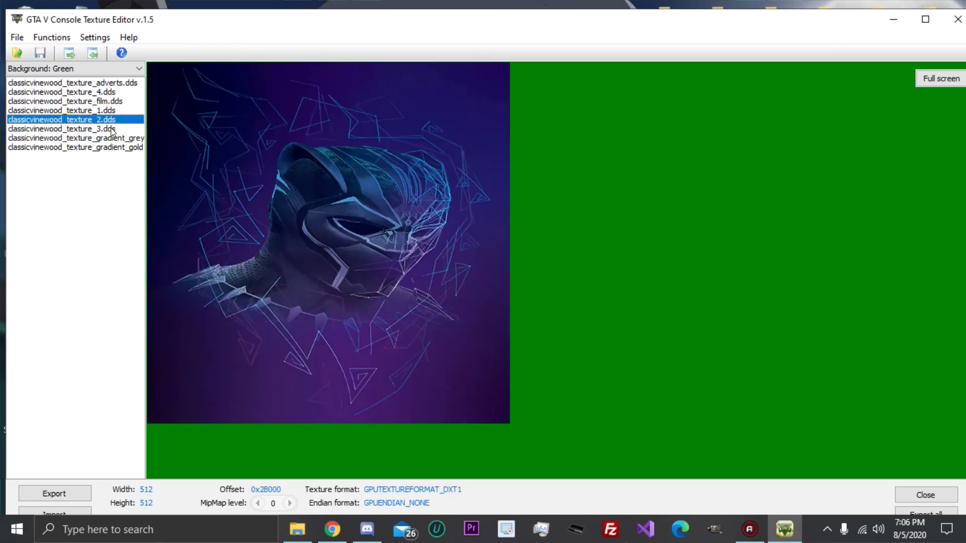
left_click(112, 129)
left_click(116, 145)
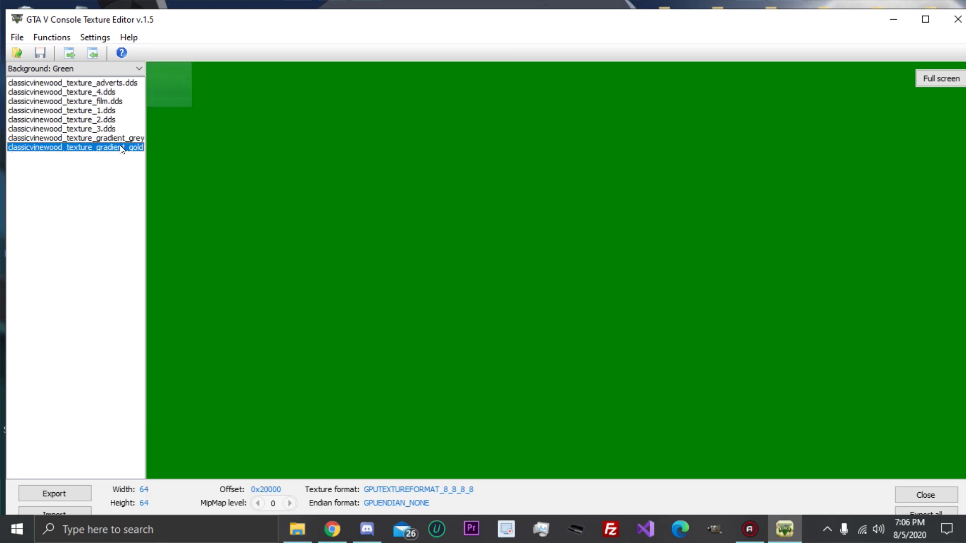
left_click(106, 102)
Export classicvinewood_texture_1 as a DDS image to the Modloader folder and put the texture editor away
left_click(100, 111)
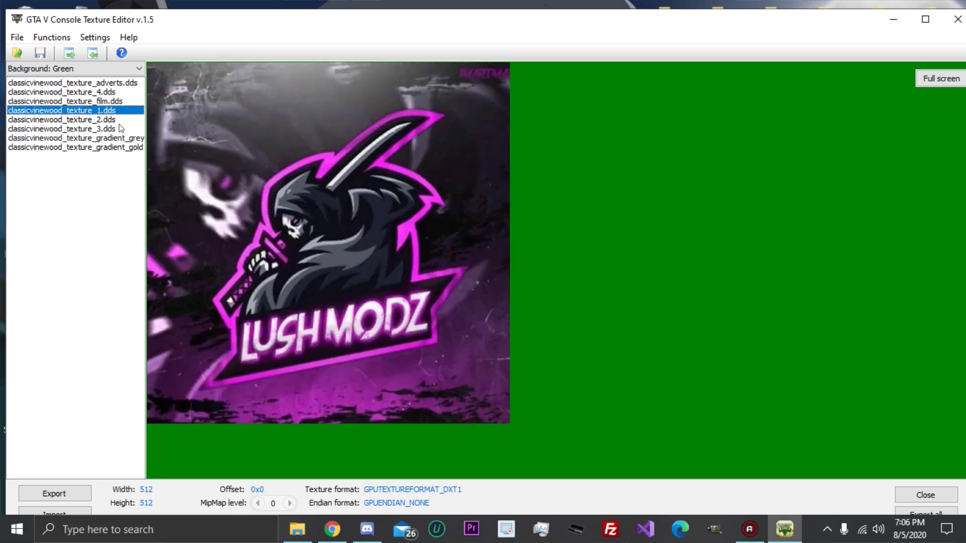
left_click(76, 497)
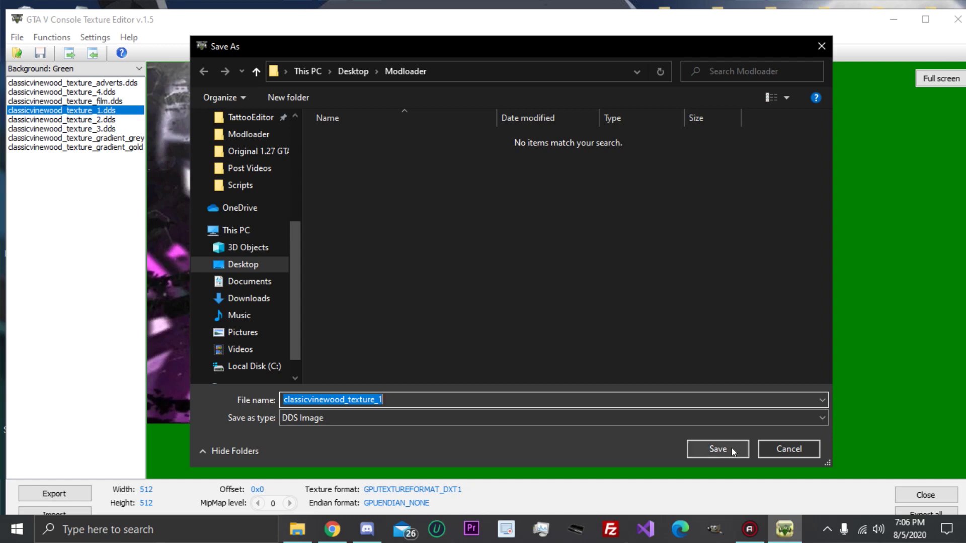
left_click(732, 448)
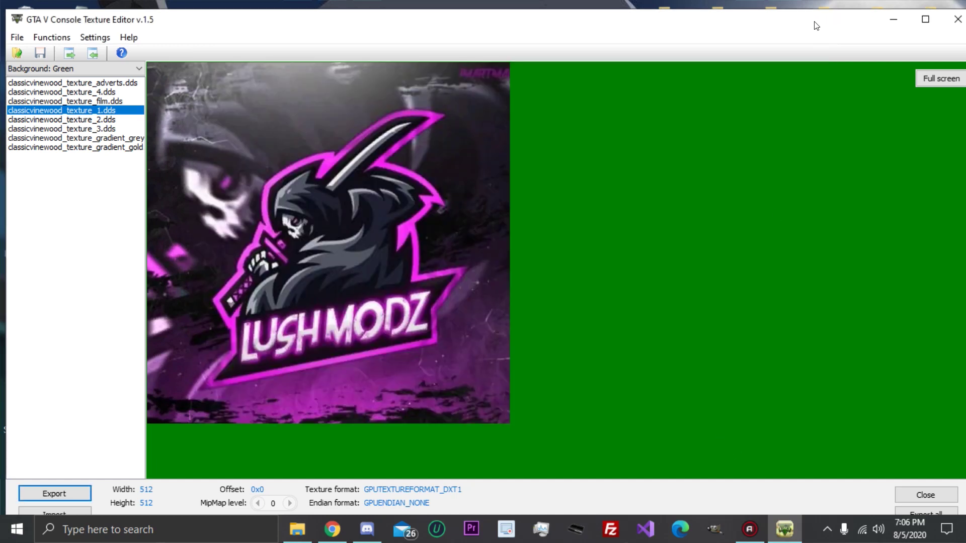
left_click_drag(816, 26, 645, 25)
left_click(780, 20)
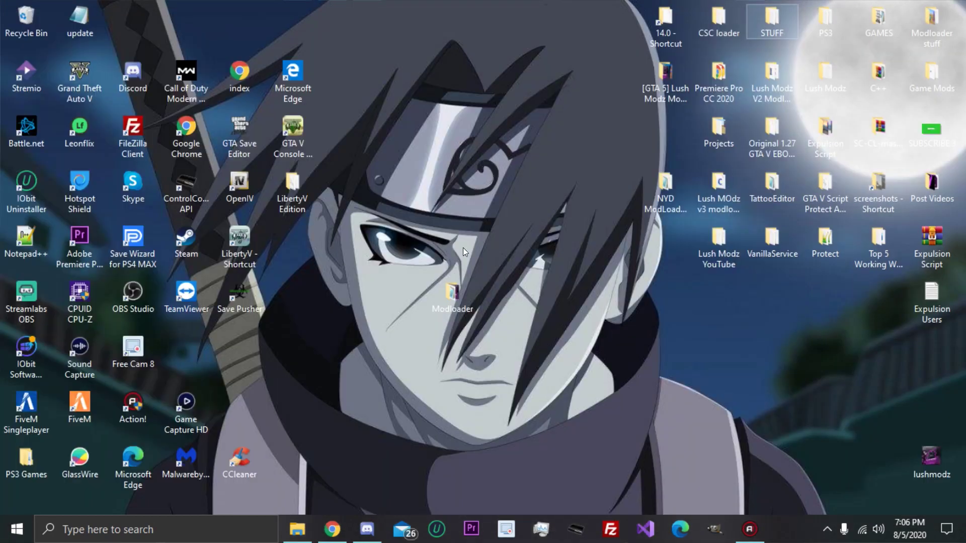
Open the exported classicvinewood_texture_1 image from the Modloader folder in paint.net
double_click(445, 298)
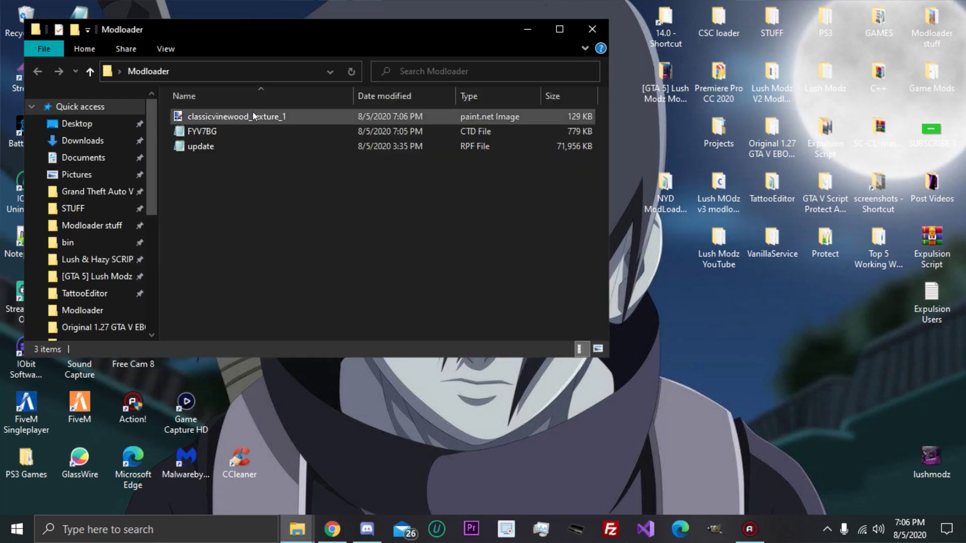
left_click(302, 112)
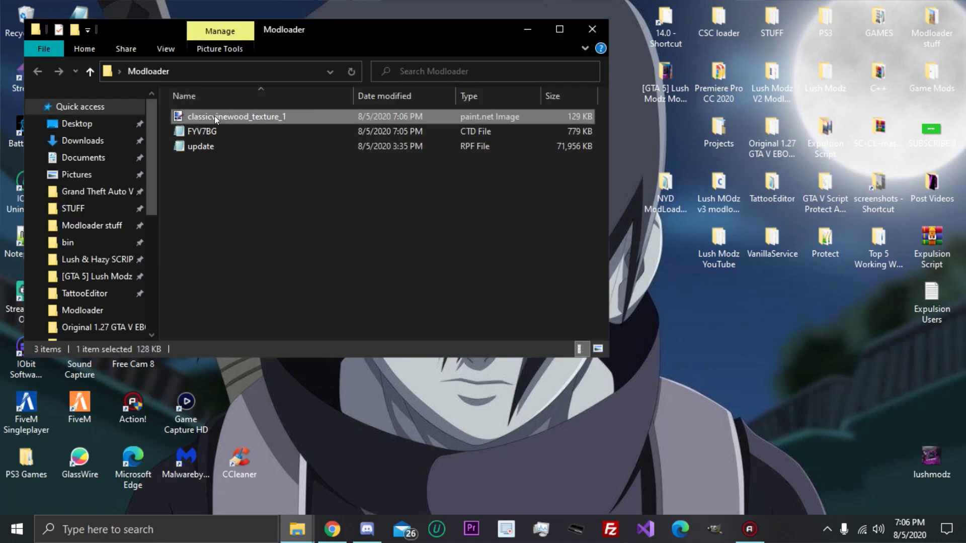
double_click(214, 115)
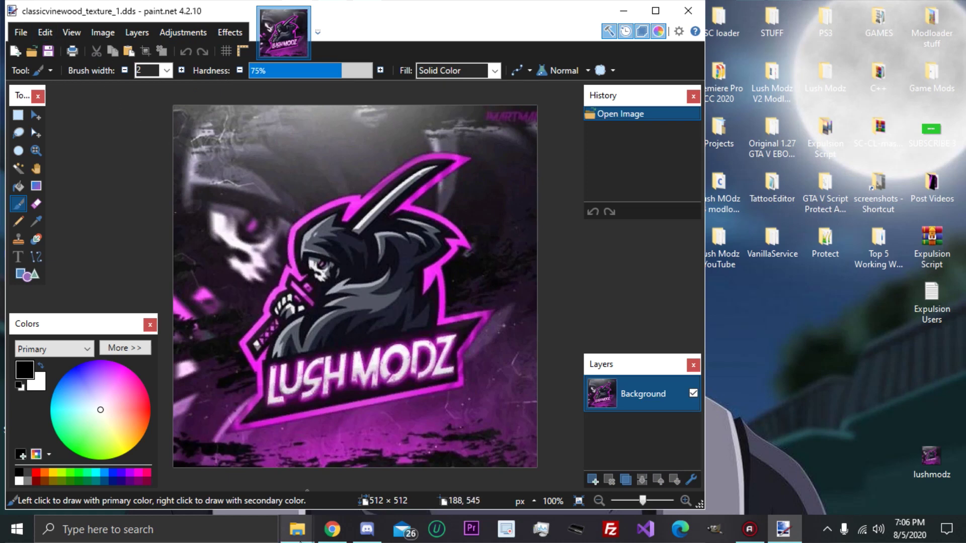
Add the hhh image from the Pictures folder as a new layer and stretch it to about 515 × 517 pixels, covering the canvas
mouse_move(299, 540)
left_click(226, 463)
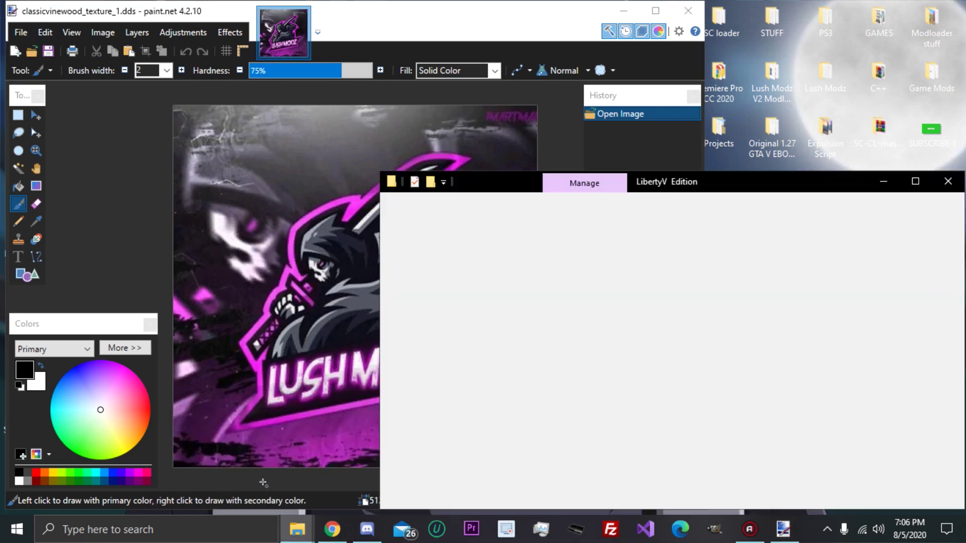
scroll(468, 322, "down", 3)
scroll(461, 309, "up", 2)
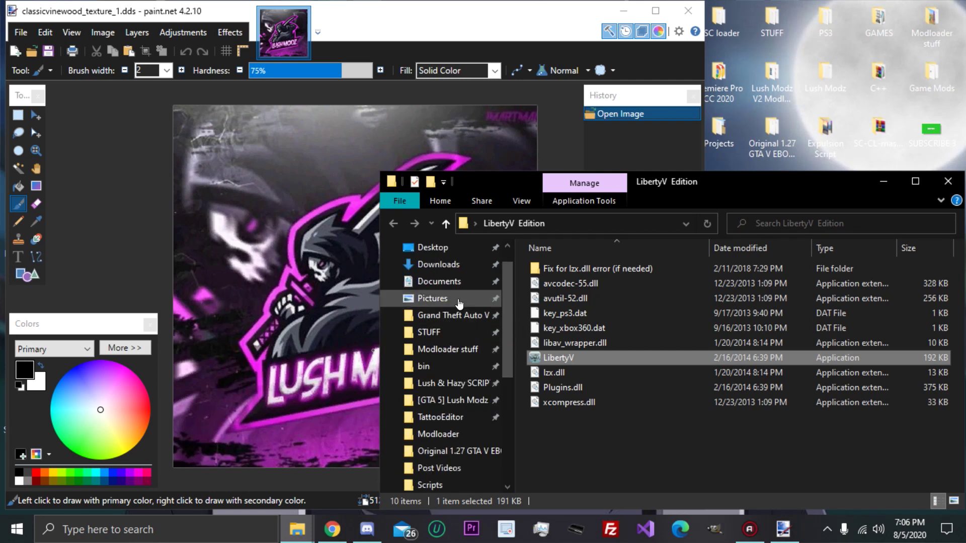
left_click(455, 301)
scroll(694, 352, "down", 3)
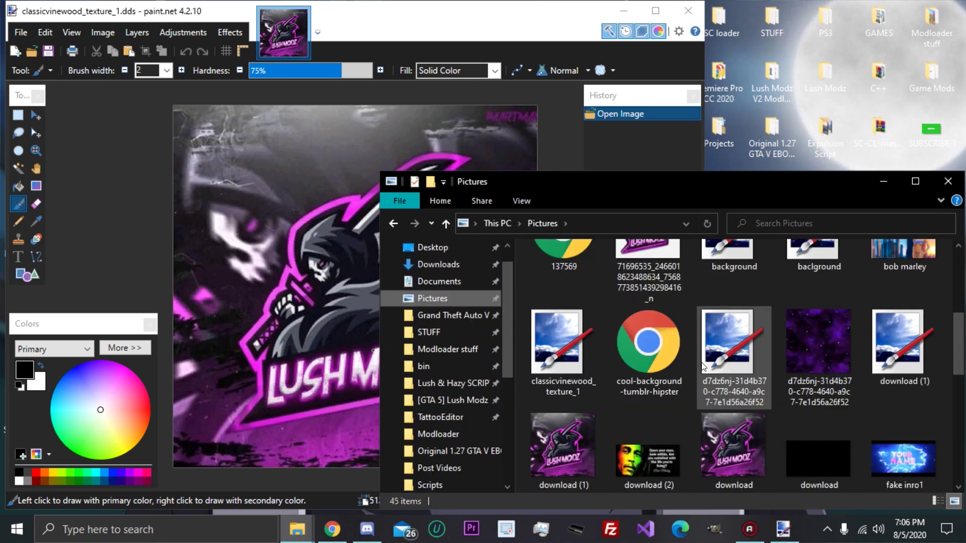
scroll(701, 361, "down", 4)
mouse_move(824, 342)
left_mouse_down()
mouse_move(807, 357)
mouse_move(298, 317)
left_mouse_up()
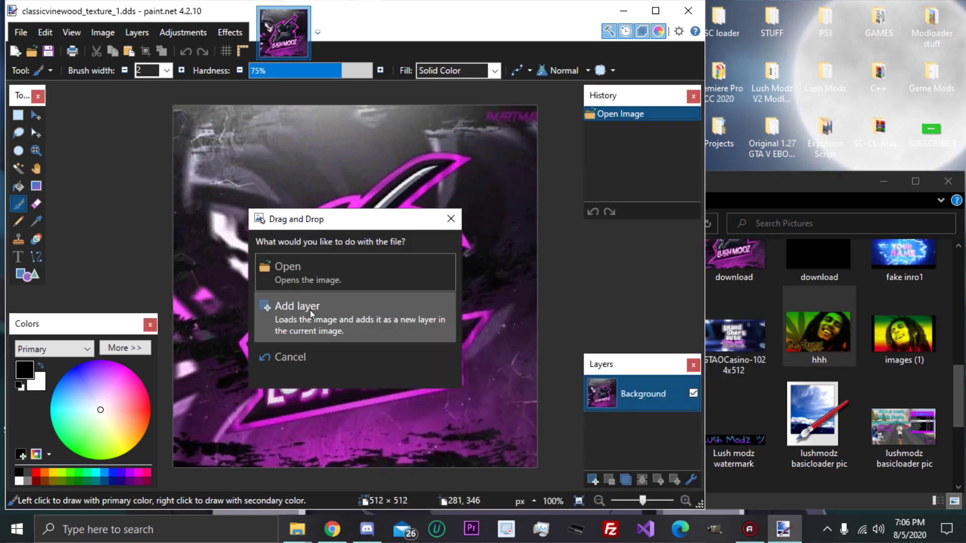
left_click(309, 310)
left_click(948, 181)
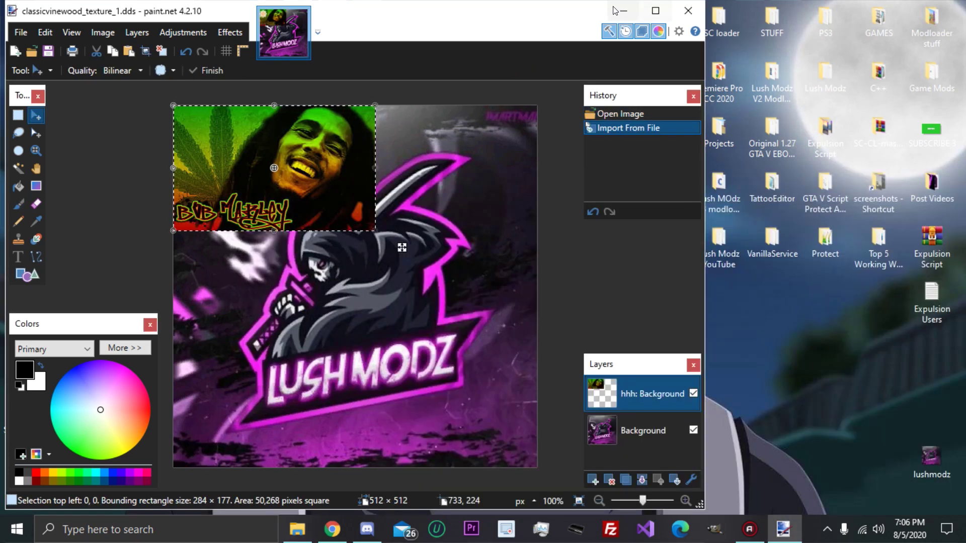
left_click_drag(375, 232, 538, 472)
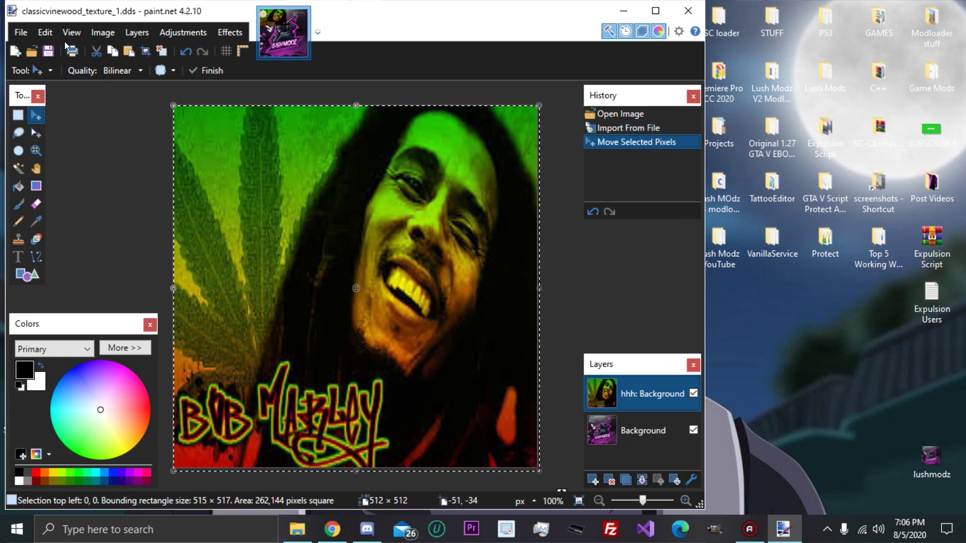
Save the edited texture as a flattened JPEG named classicvinewood_texture_1 in the Modloader folder, and close paint.net
left_click(20, 33)
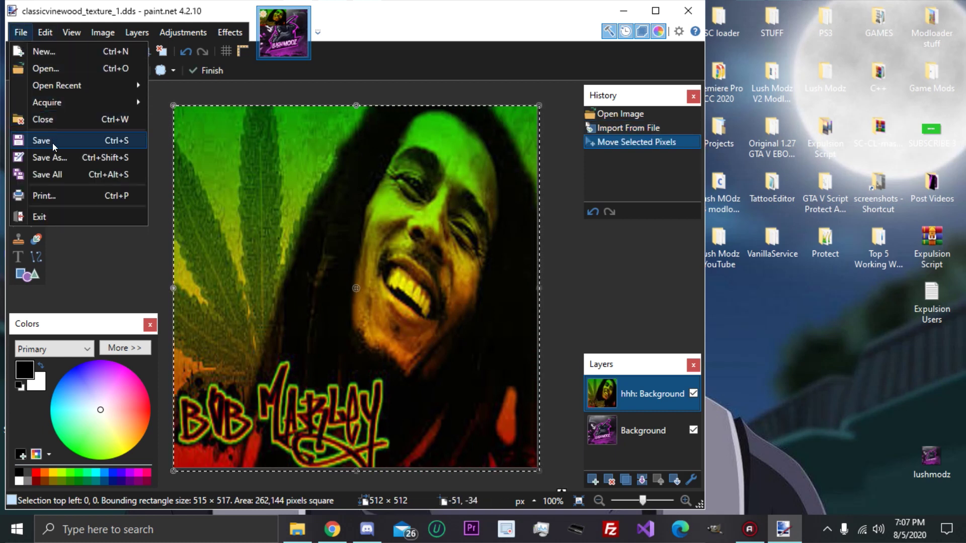
left_click(57, 159)
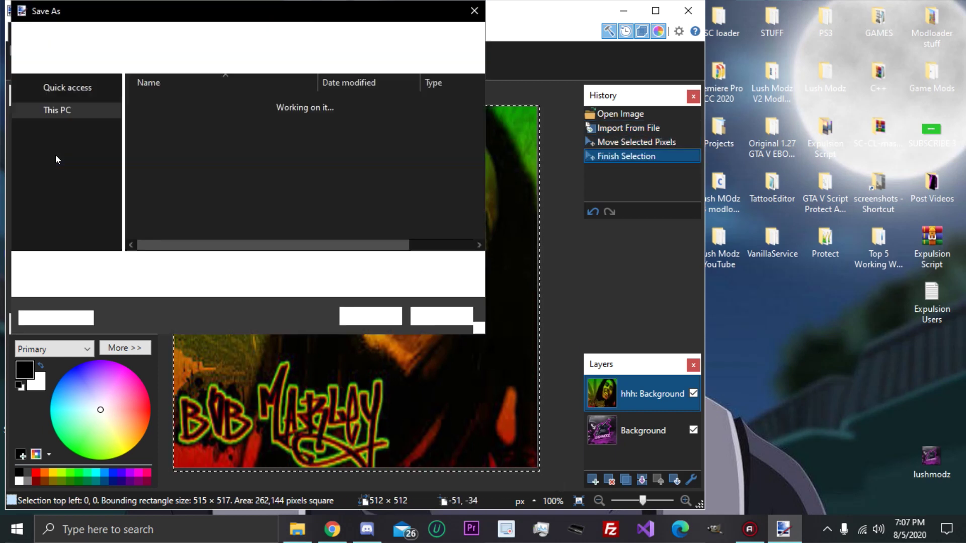
left_click(203, 293)
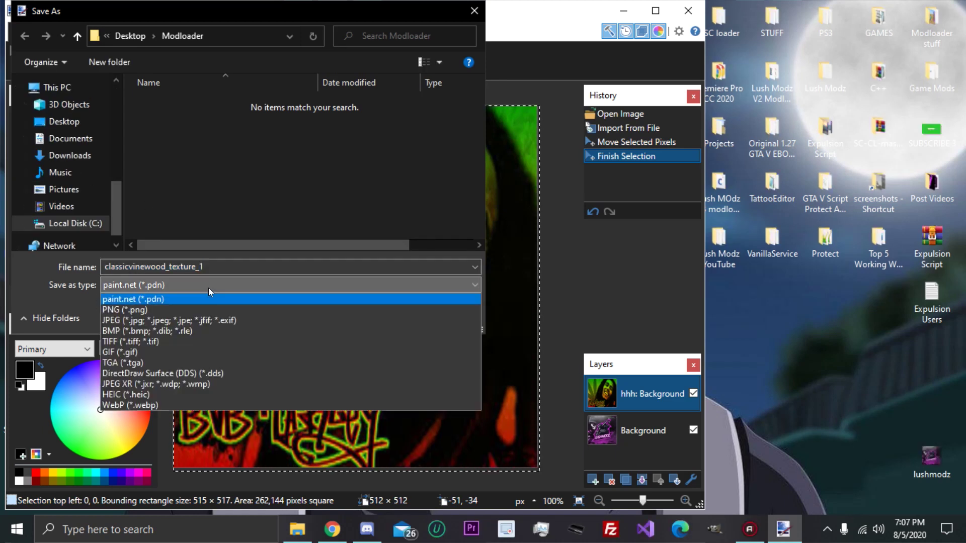
left_click(198, 318)
left_click(352, 320)
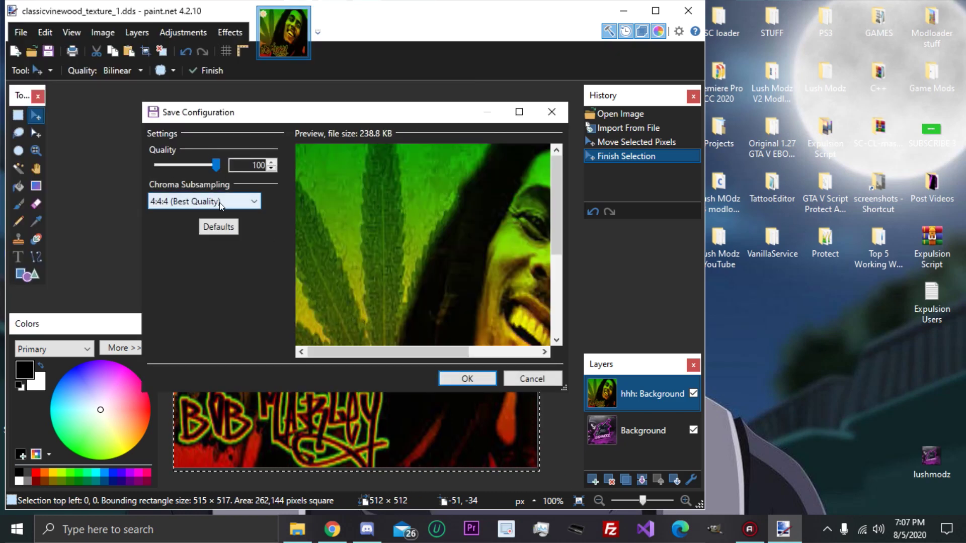
left_click(467, 378)
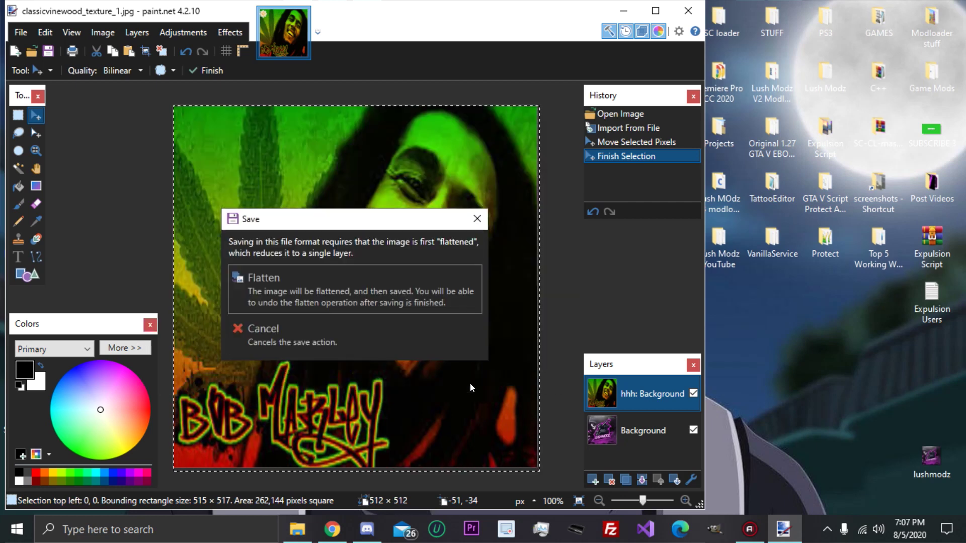
left_click(381, 286)
left_click(688, 10)
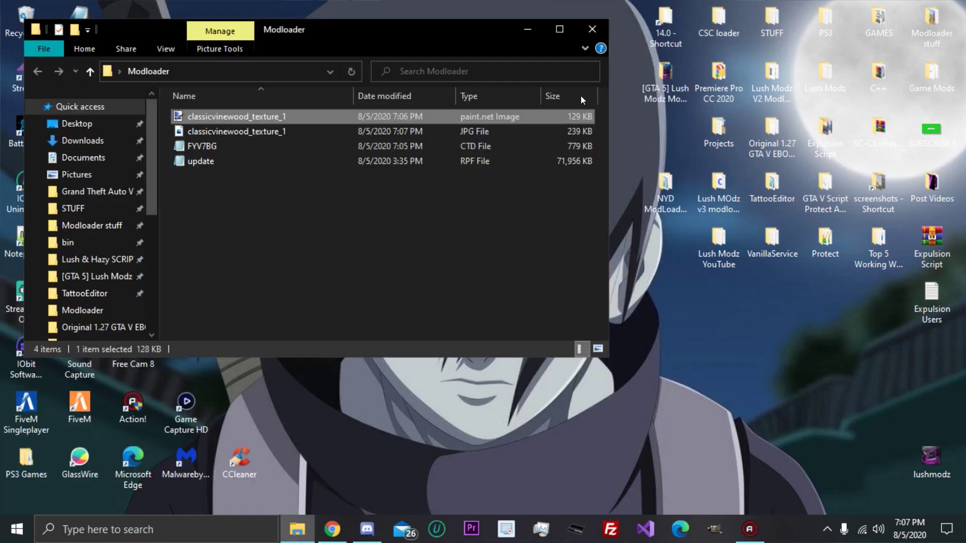
Close the Modloader folder and launch the Easy2Convert JPG to DDS converter
left_click(258, 190)
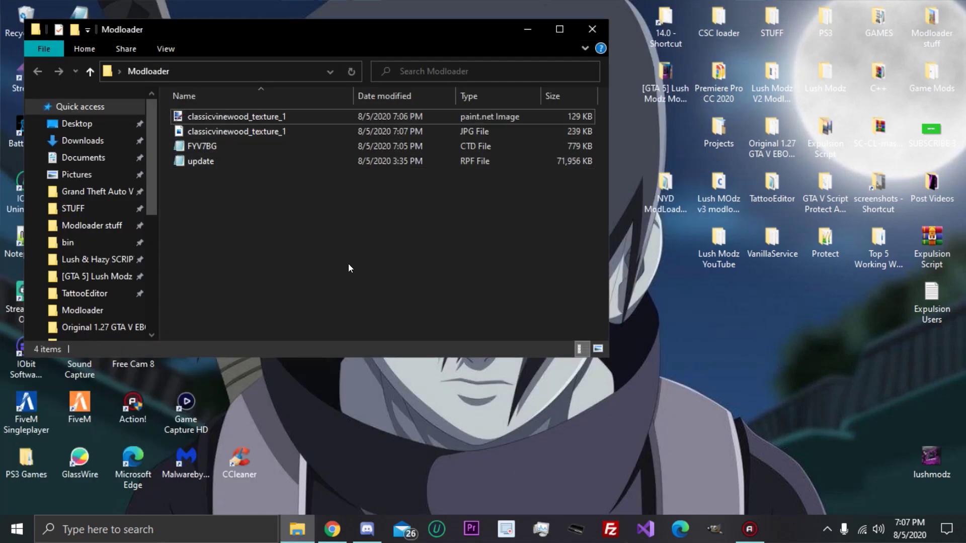
left_click(583, 23)
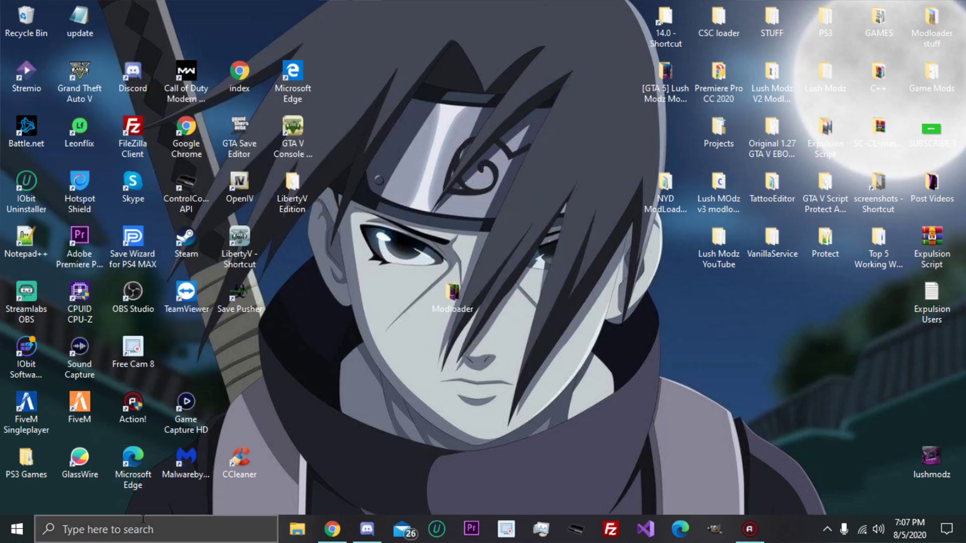
left_click(145, 535)
type("dd")
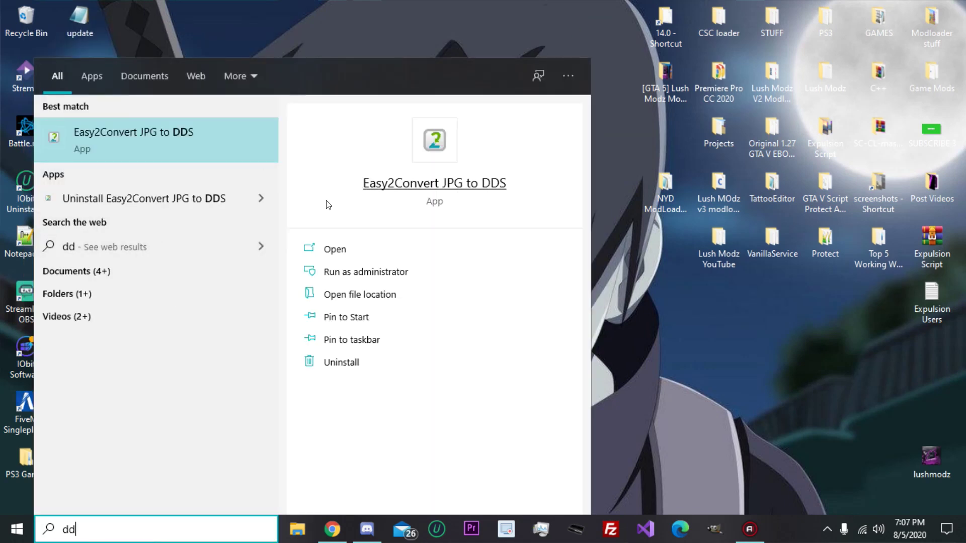
left_click(370, 251)
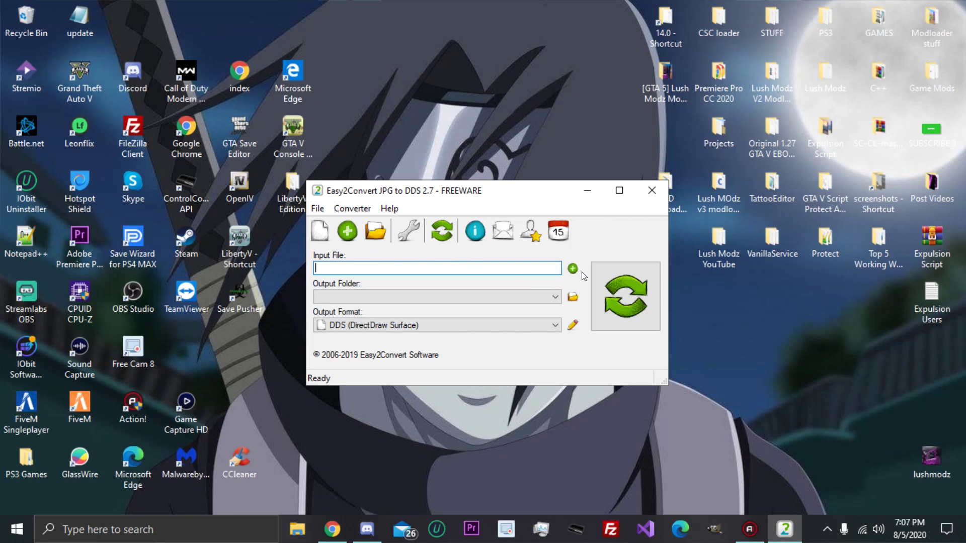
Load the classicvinewood_texture_1 JPEG from the desktop's Modloader folder as the converter's input file
left_click(572, 268)
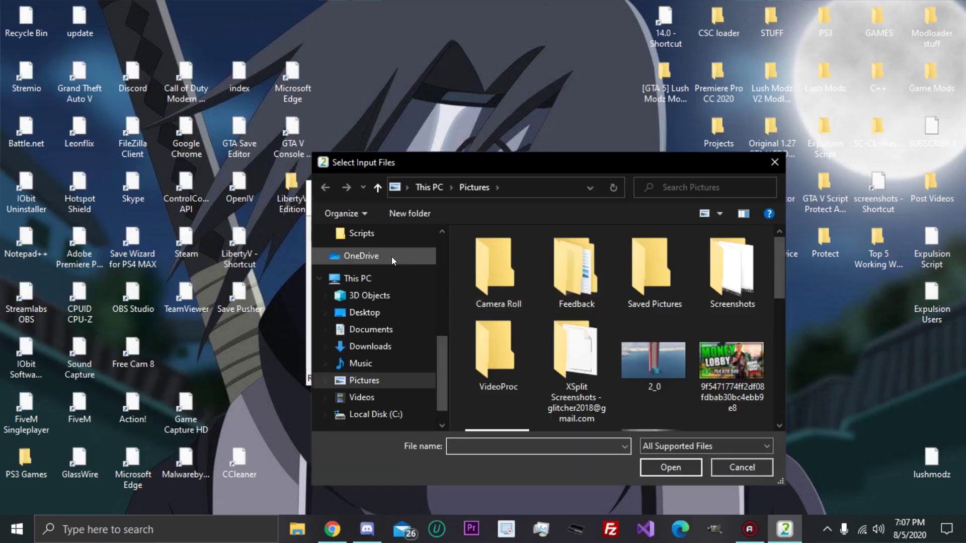
scroll(388, 259, "up", 10)
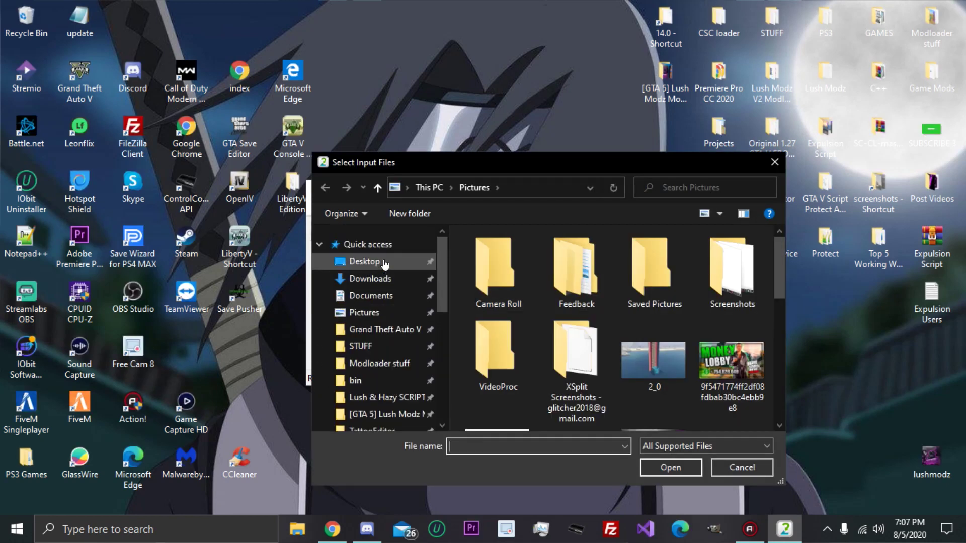
left_click(385, 262)
scroll(514, 290, "down", 3)
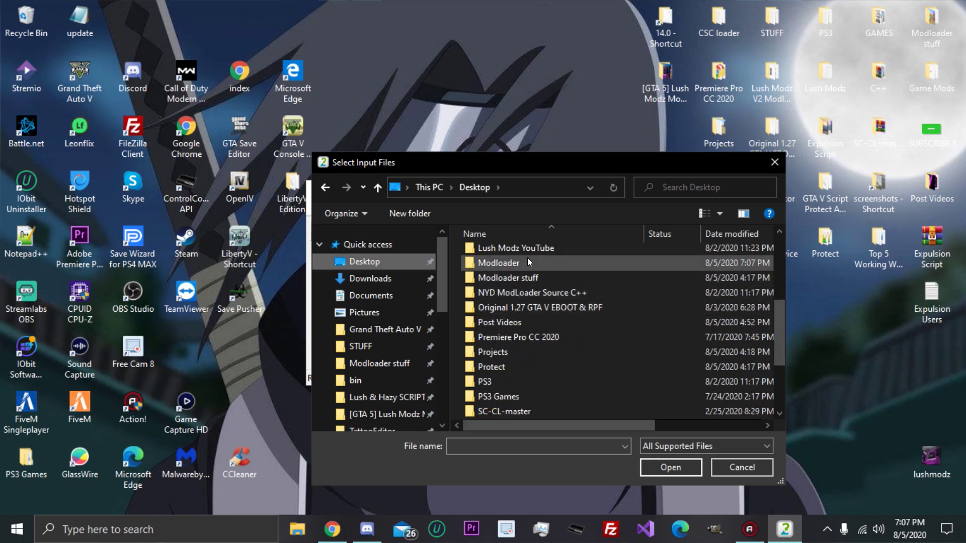
double_click(529, 263)
left_click(495, 288)
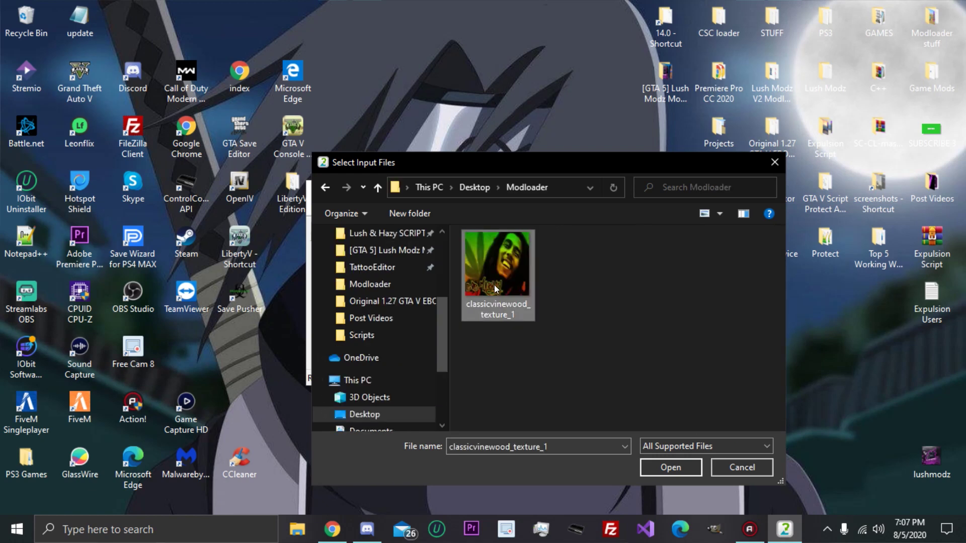
left_click(654, 459)
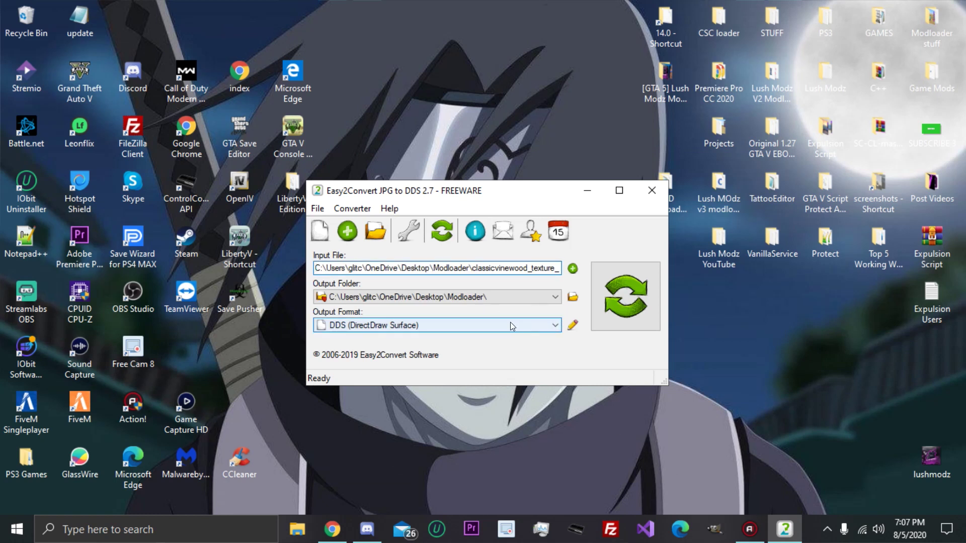
Convert the loaded JPEG to DDS in the Modloader folder and close the converter
left_click(636, 295)
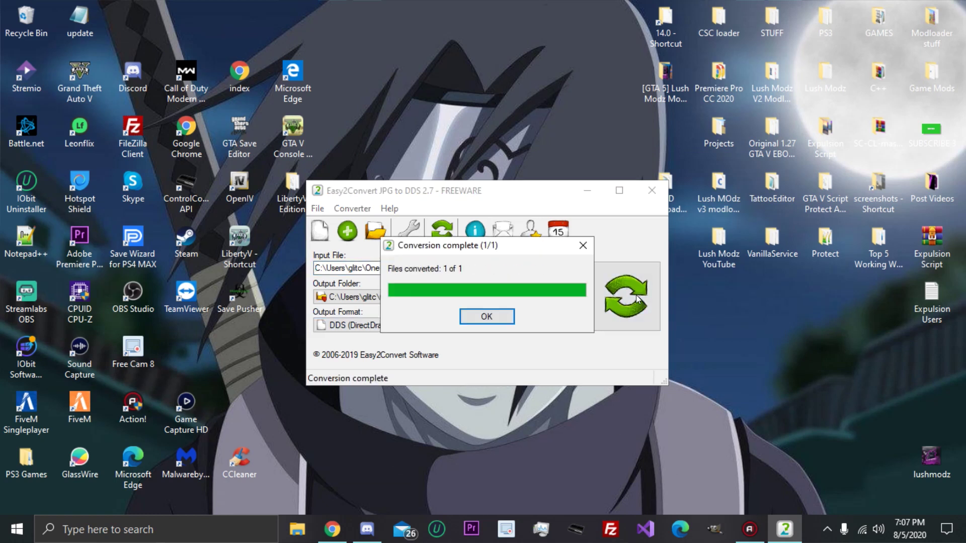
left_click(487, 316)
left_click(650, 191)
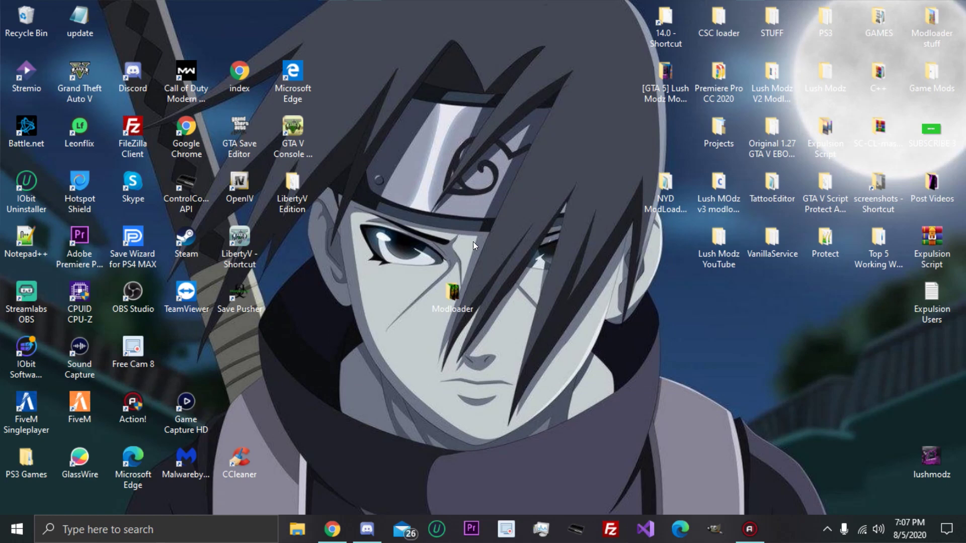
Check the two classicvinewood_texture_1 images in the Modloader folder, and close the folder
double_click(457, 302)
left_click_drag(578, 400, 660, 249)
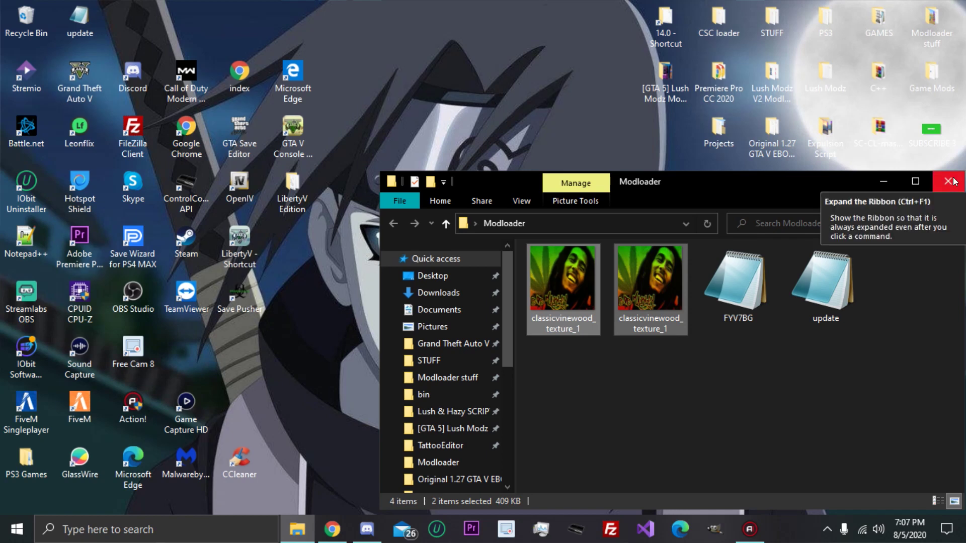
left_click(953, 182)
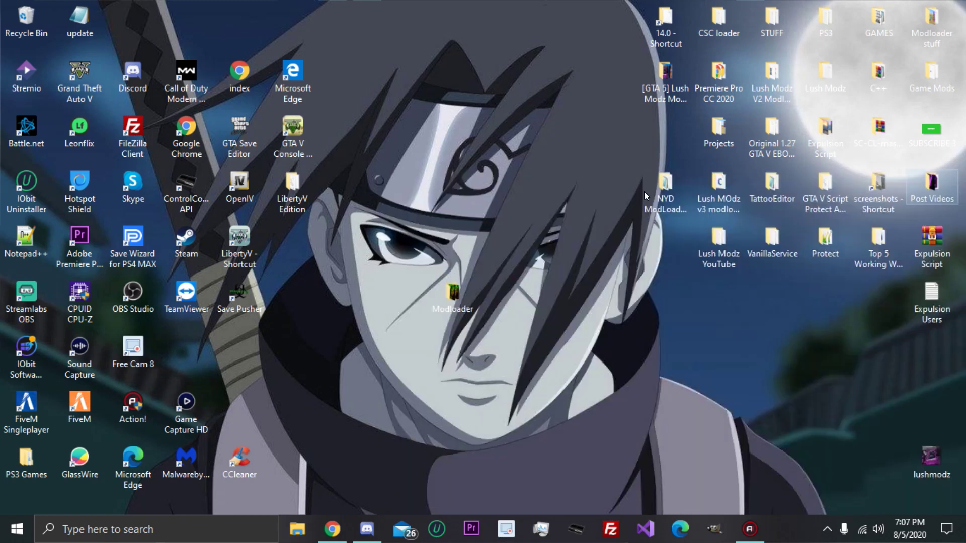
Launch LibertyV from the LibertyV Edition folder and open the update archive from the Modloader folder
double_click(289, 193)
double_click(584, 357)
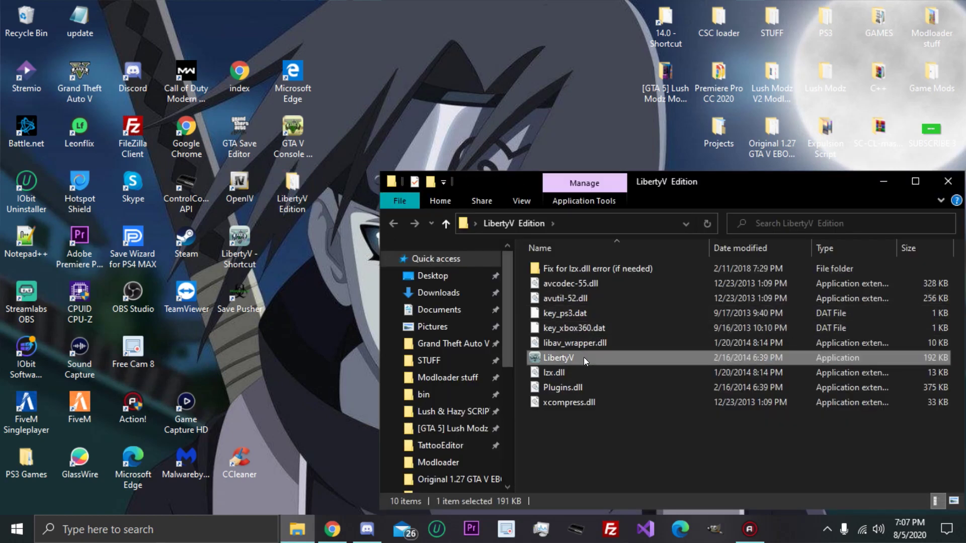
left_click(948, 181)
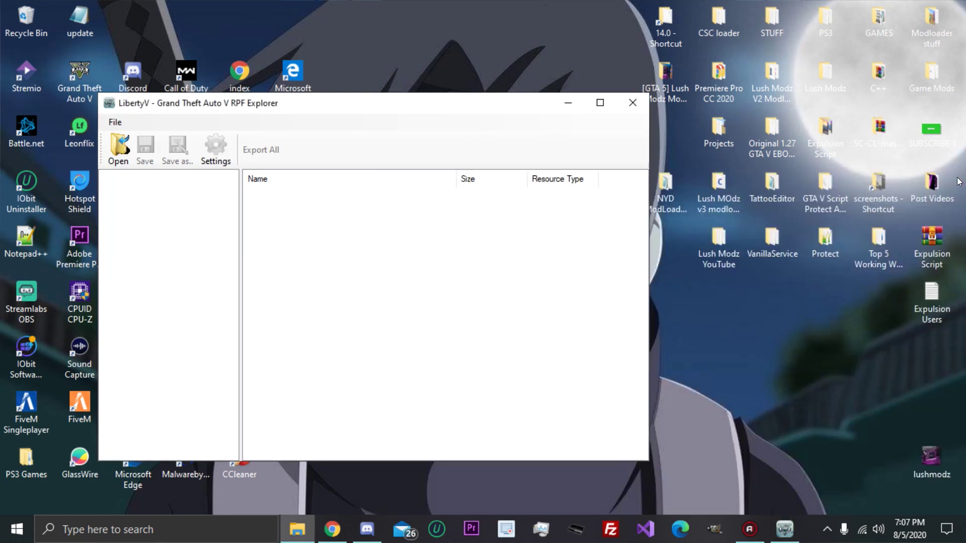
left_click(127, 157)
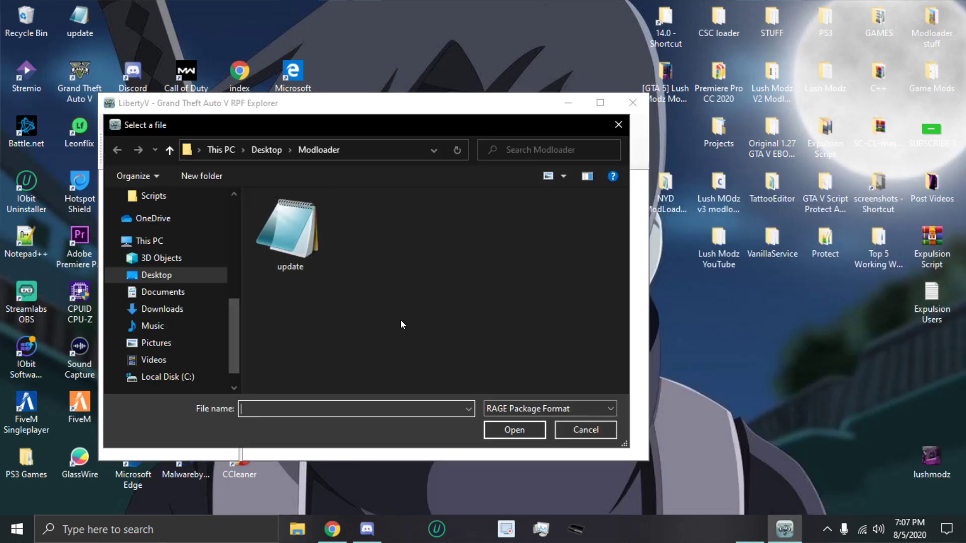
left_click(281, 260)
left_click(503, 430)
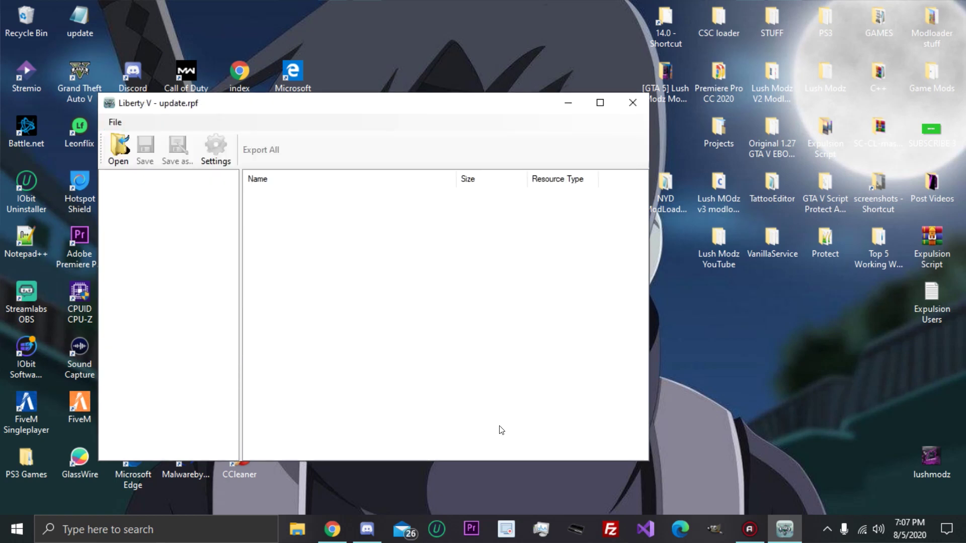
Browse update.rpf to the ps3/patch/textures folder and open script_txds.rpf
left_click(107, 176)
left_click(122, 210)
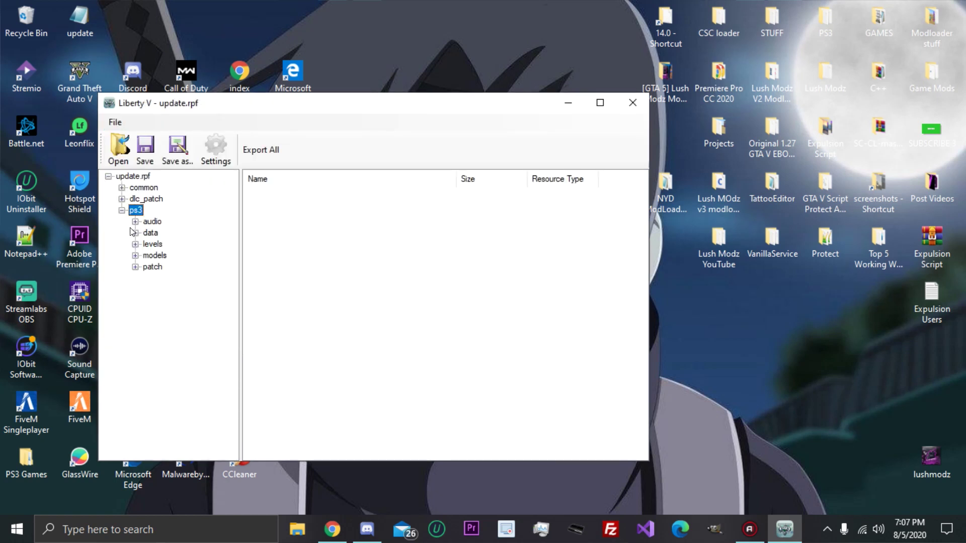
left_click(135, 267)
left_click(148, 301)
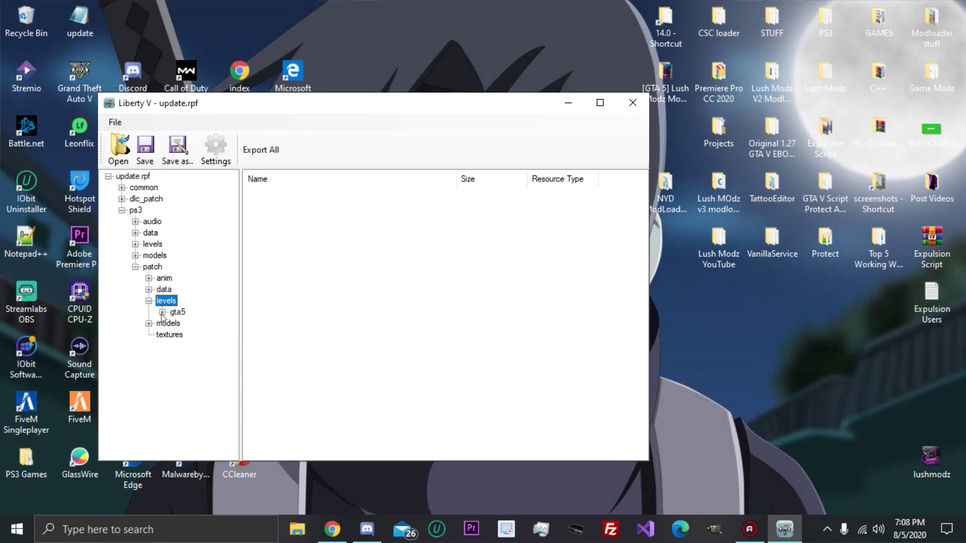
left_click(162, 313)
left_click(170, 391)
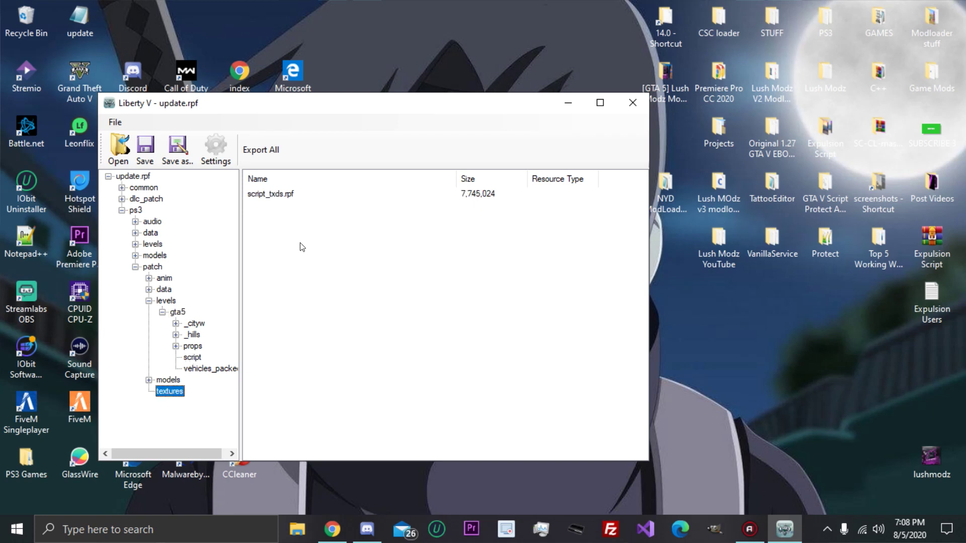
double_click(272, 195)
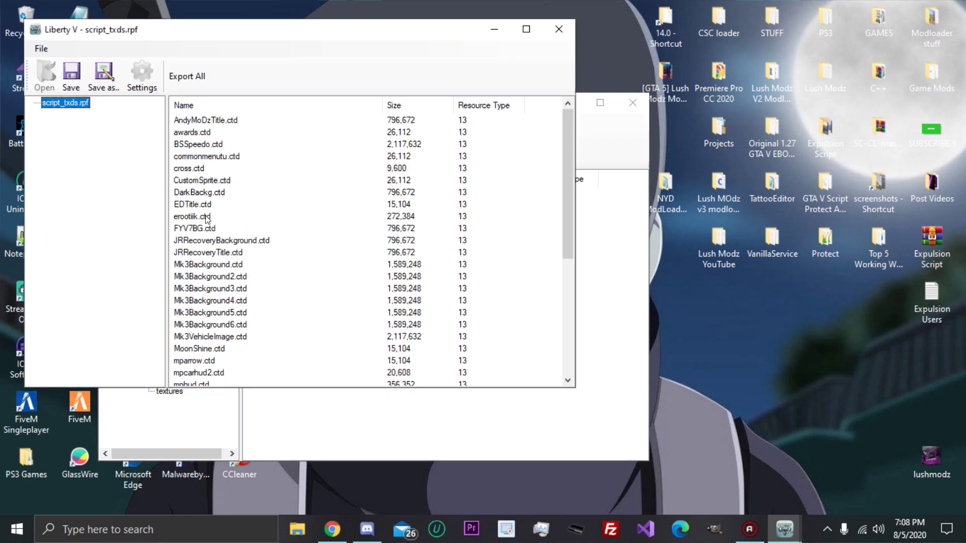
left_click(209, 231)
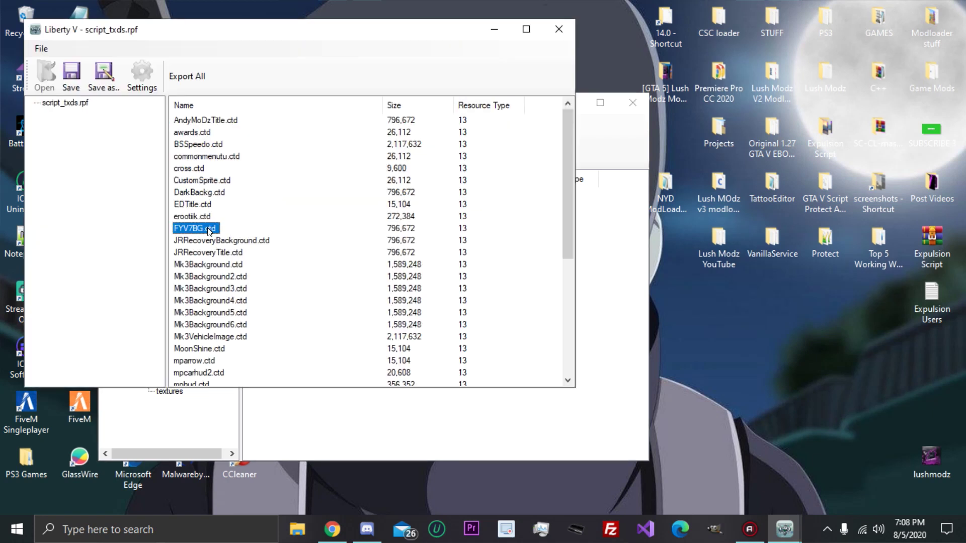
right_click(210, 231)
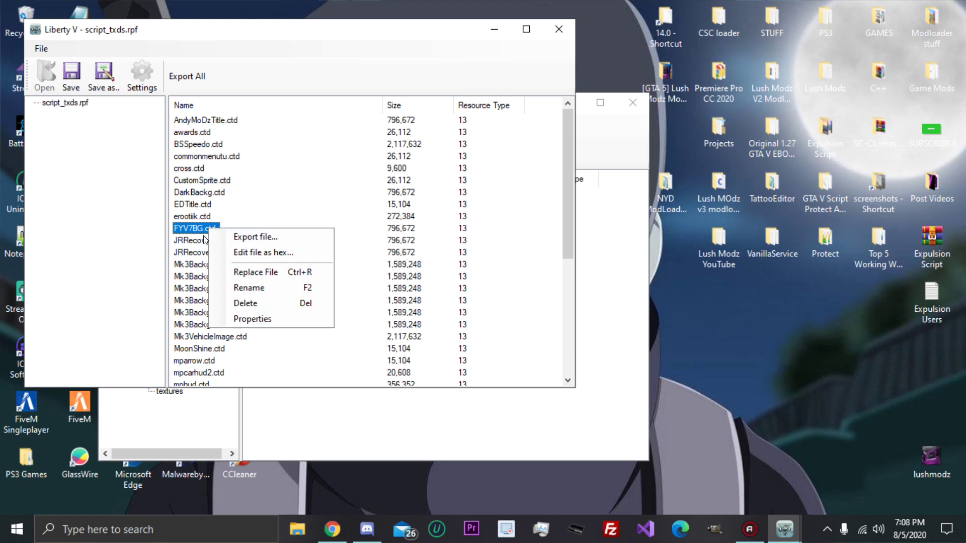
left_click(313, 196)
right_click(311, 192)
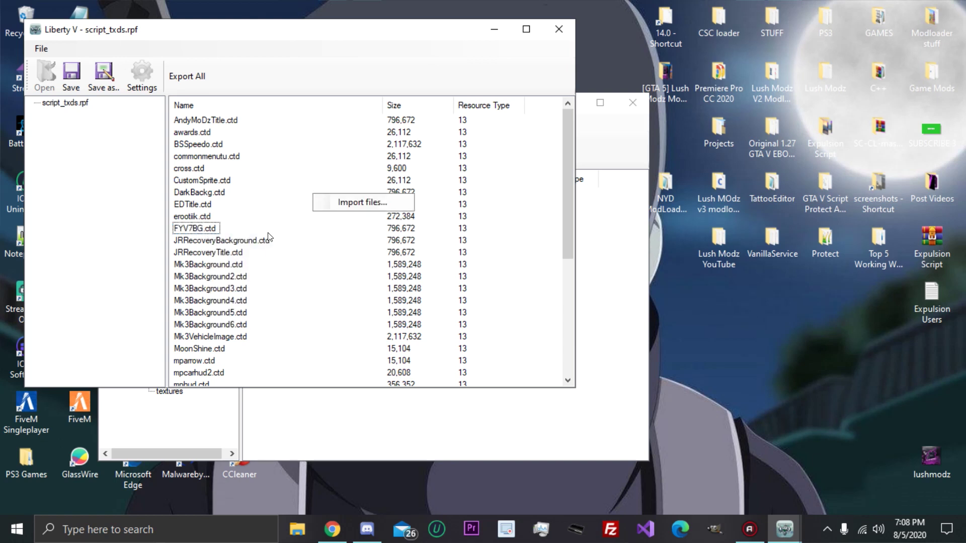
left_click(336, 200)
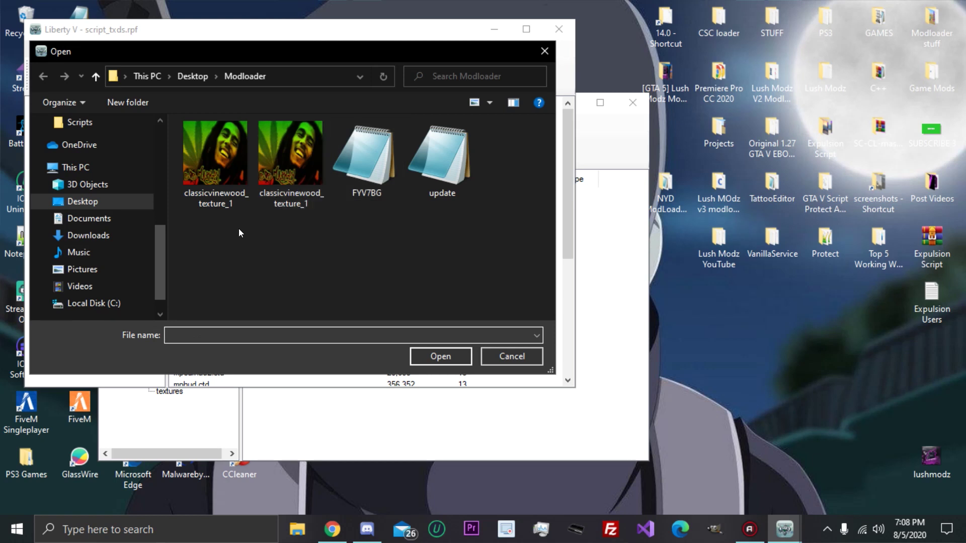
left_click_drag(273, 264, 259, 148)
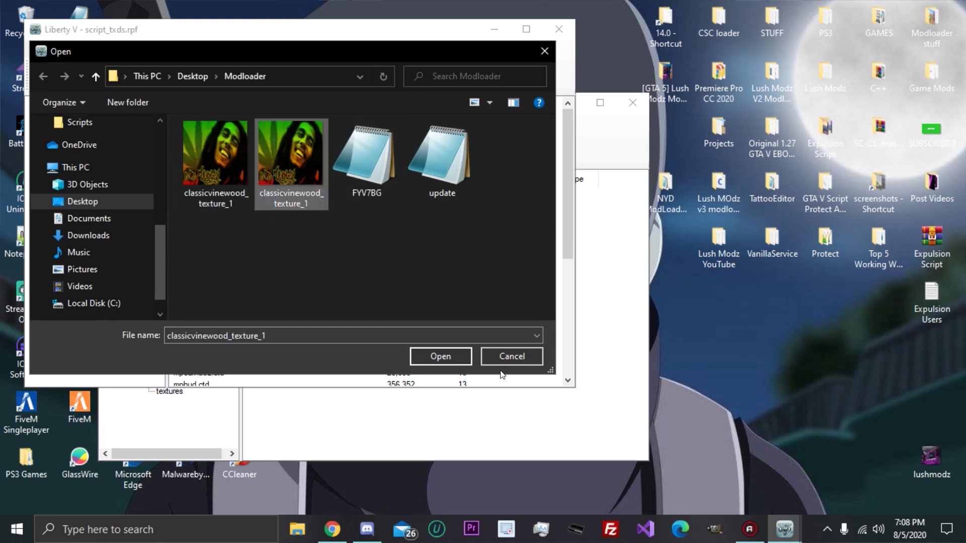
left_click(503, 357)
Close the script_txds.rpf window, minimize LibertyV and launch the GTA V Console Texture Editor
left_click(559, 28)
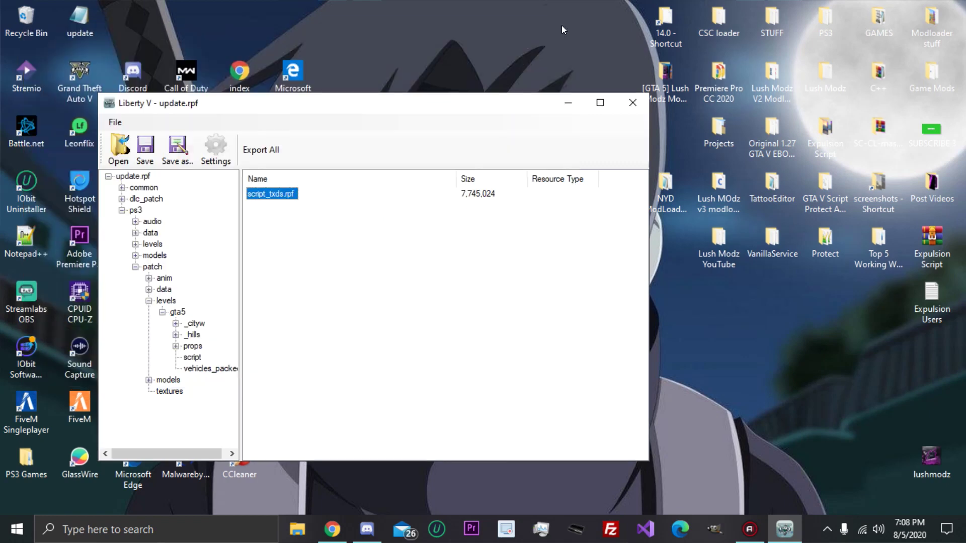
left_click(567, 101)
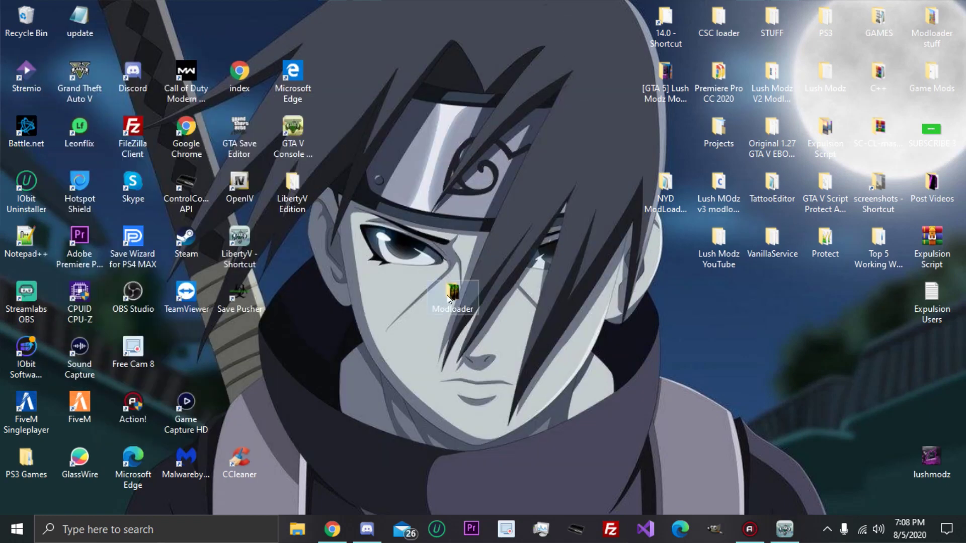
double_click(291, 119)
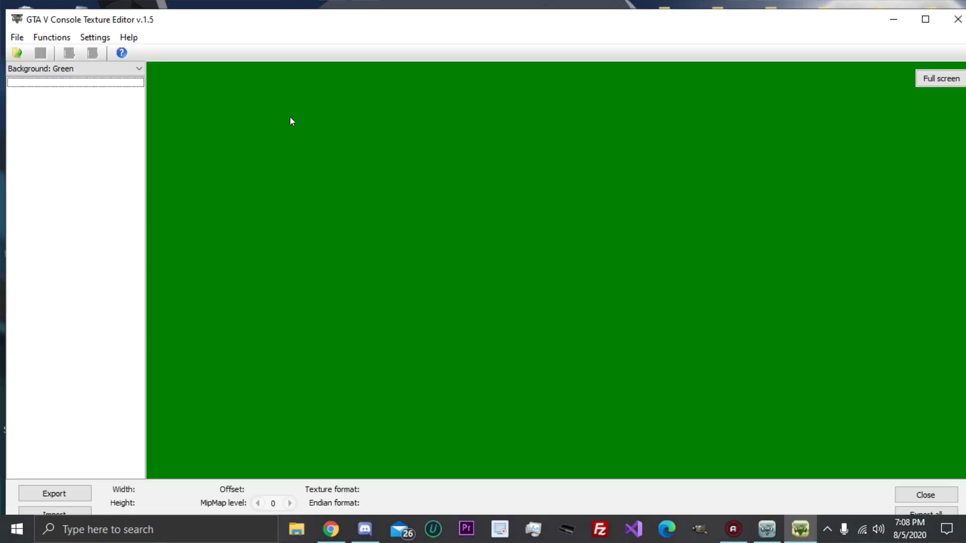
Open the FYV7BG texture dictionary from the Modloader folder in the texture editor
left_click(17, 37)
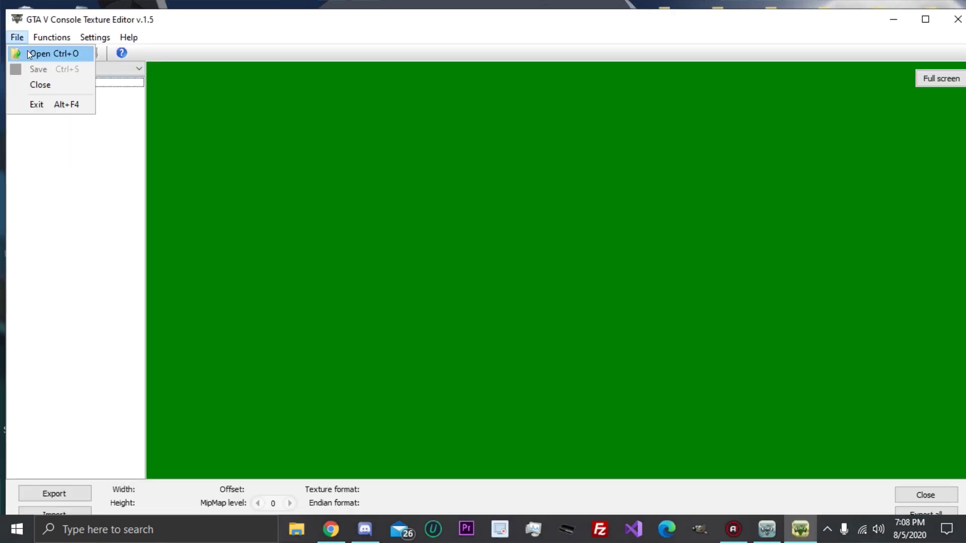
left_click(29, 55)
left_click(371, 172)
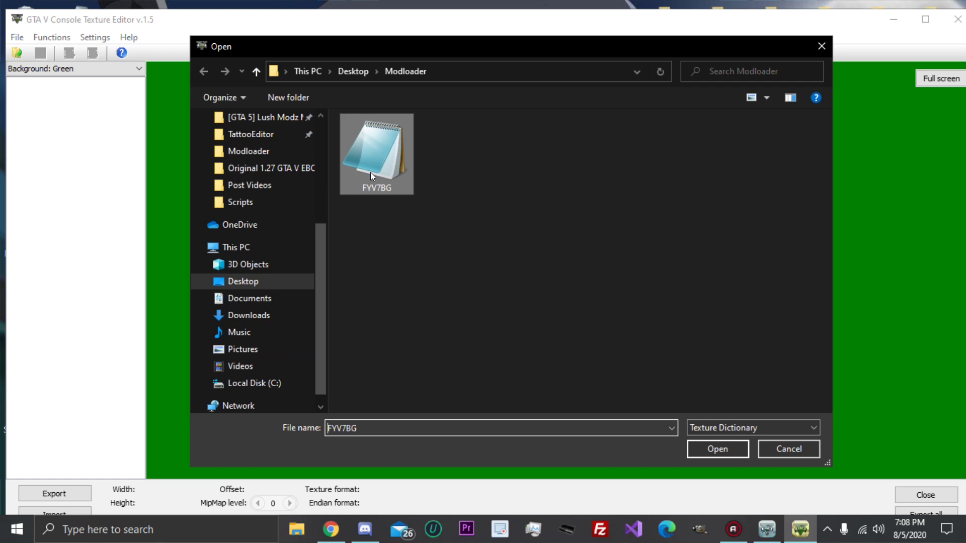
left_click(729, 453)
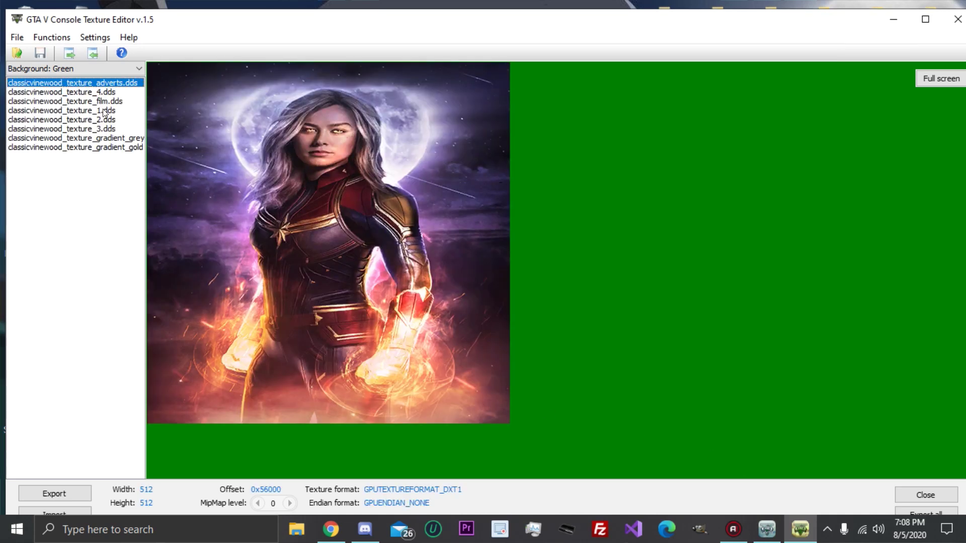
Replace classicvinewood_texture_1.dds with the classicvinewood_texture_1 DDS image from the Modloader folder, and close the texture editor
left_click(105, 121)
left_click(109, 110)
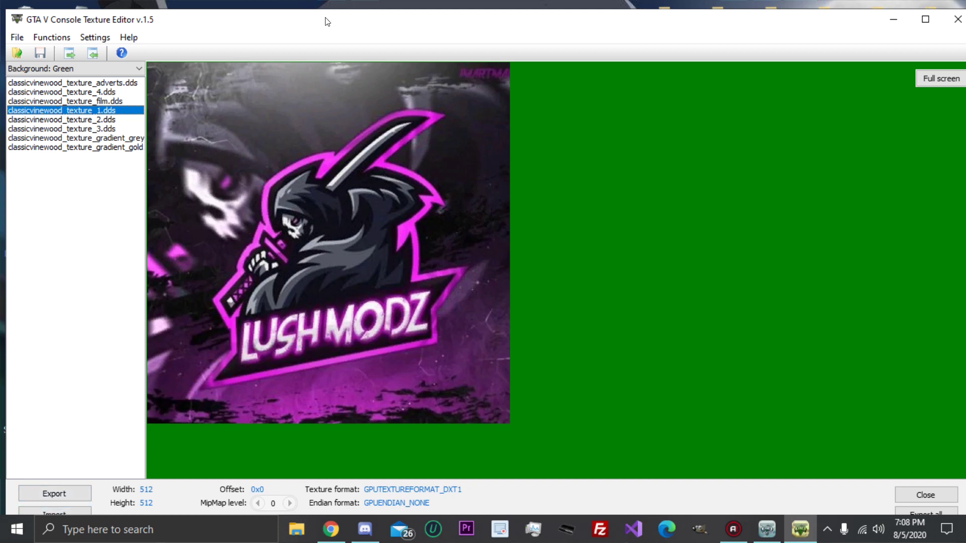
left_click_drag(326, 20, 339, 1)
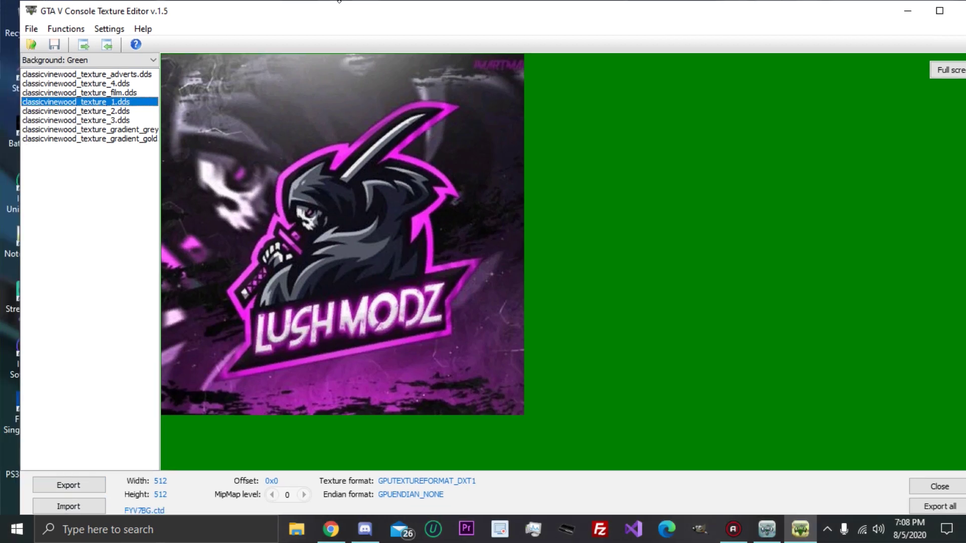
left_click(91, 507)
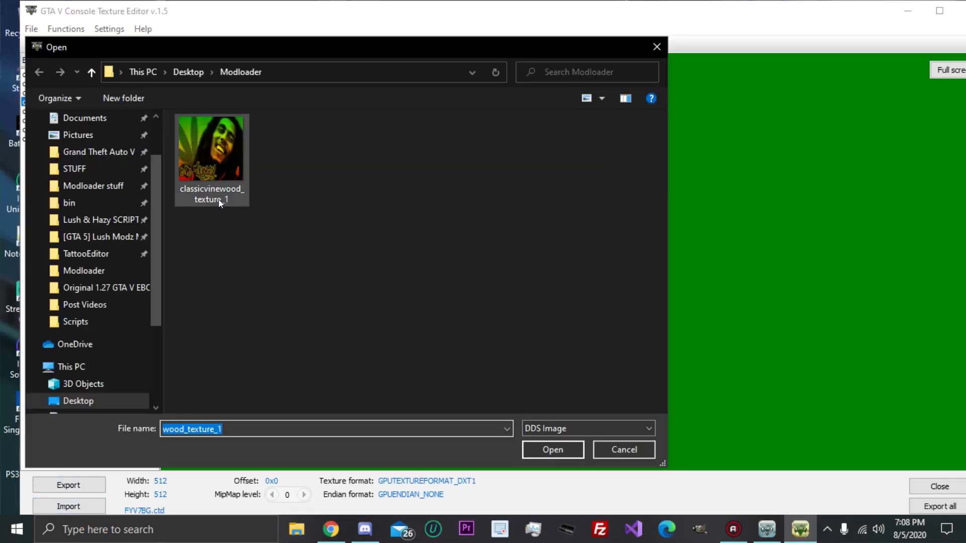
left_click(218, 199)
left_click(528, 449)
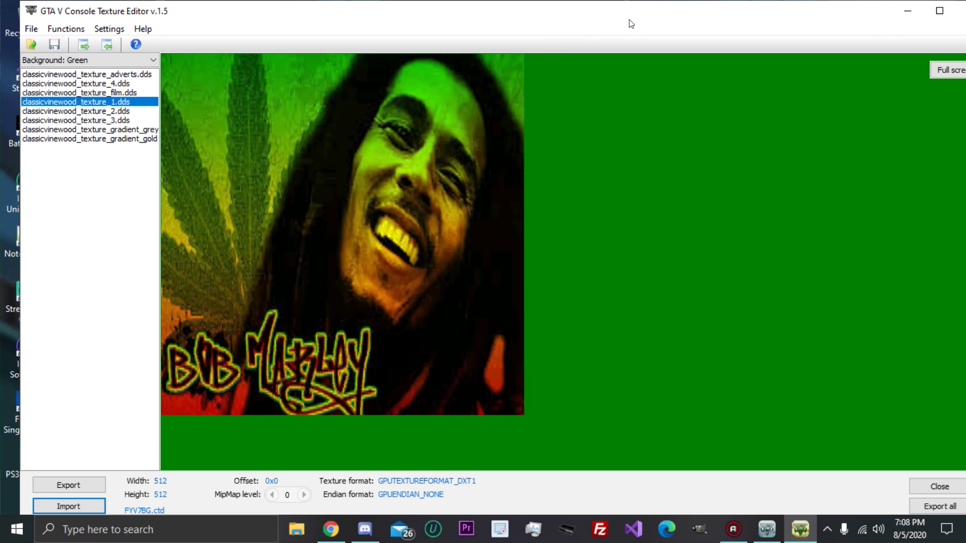
left_click_drag(631, 24, 475, 50)
left_click(811, 41)
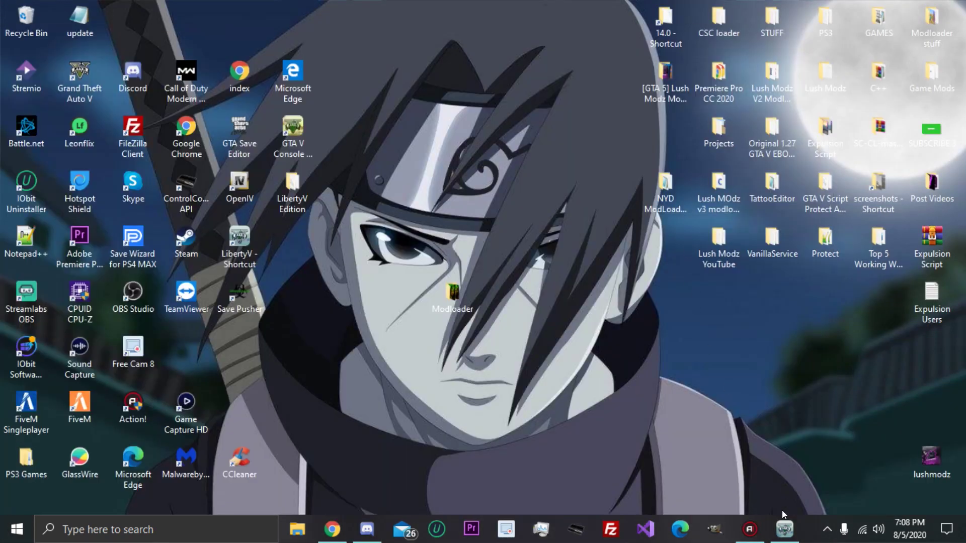
Switch to LibertyV, reopen script_txds.rpf and import FYV7BG.ctd from the Modloader folder as a compressed RSC7 resource, replacing the existing file
left_click(784, 528)
double_click(257, 197)
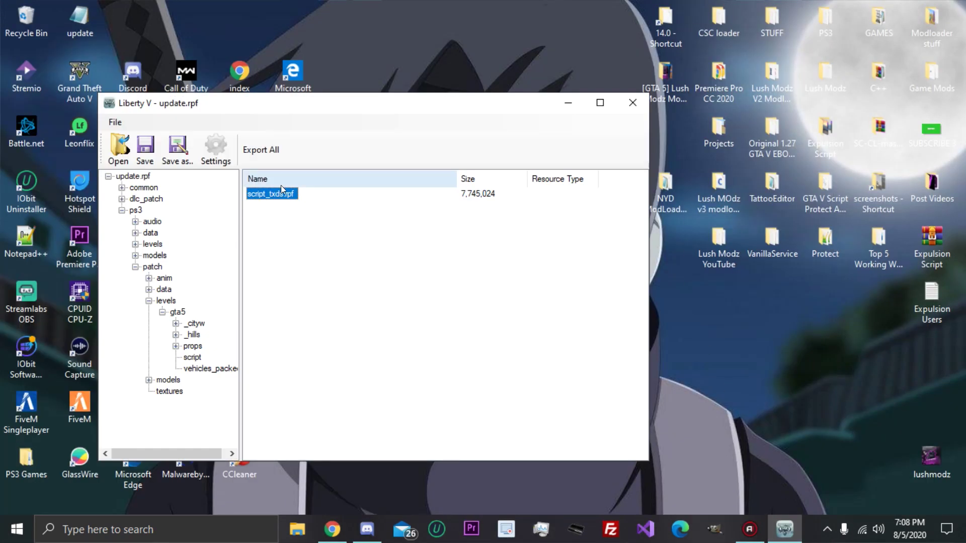
right_click(303, 199)
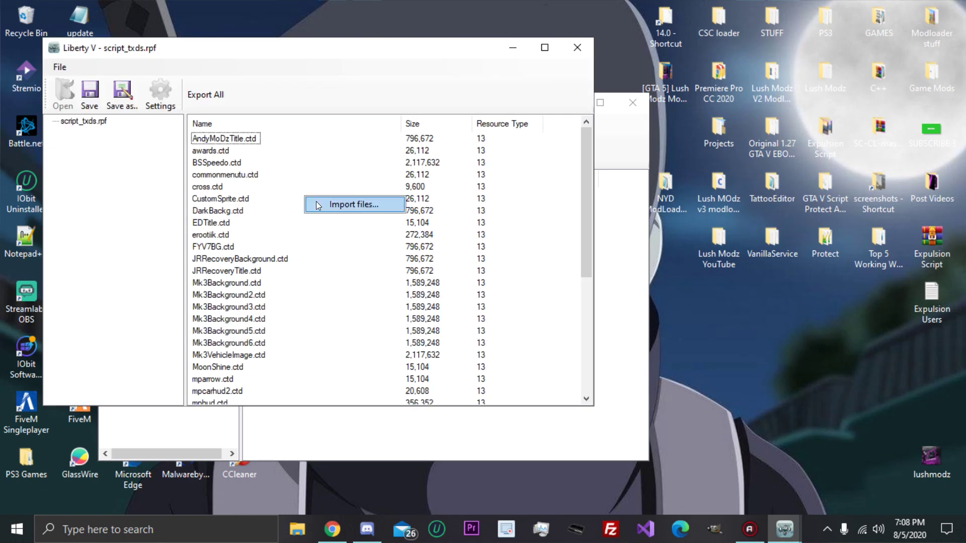
left_click(330, 209)
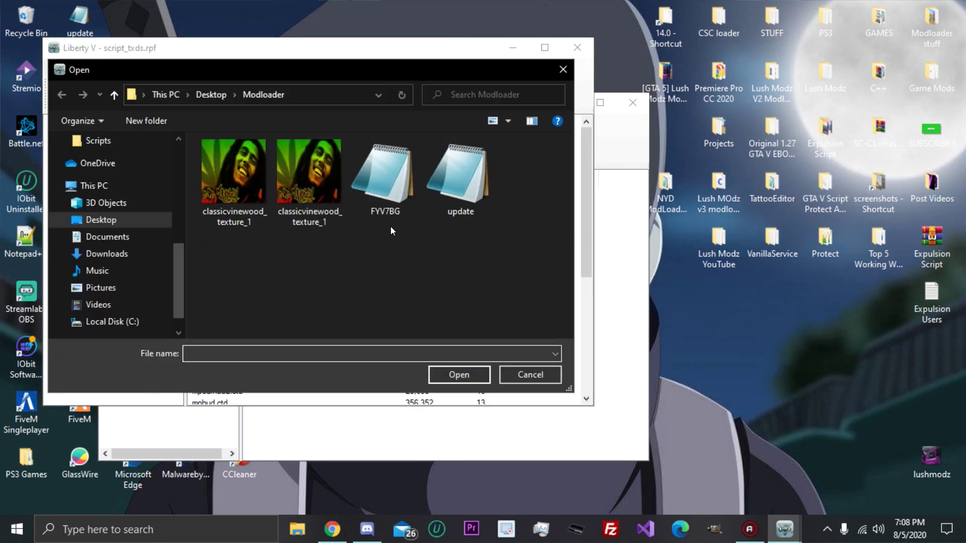
left_click(400, 217)
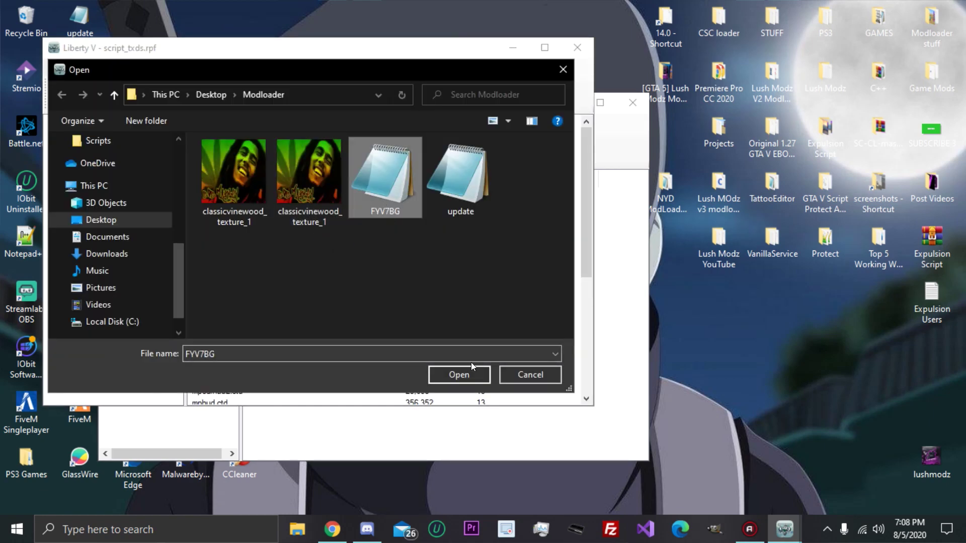
left_click(466, 375)
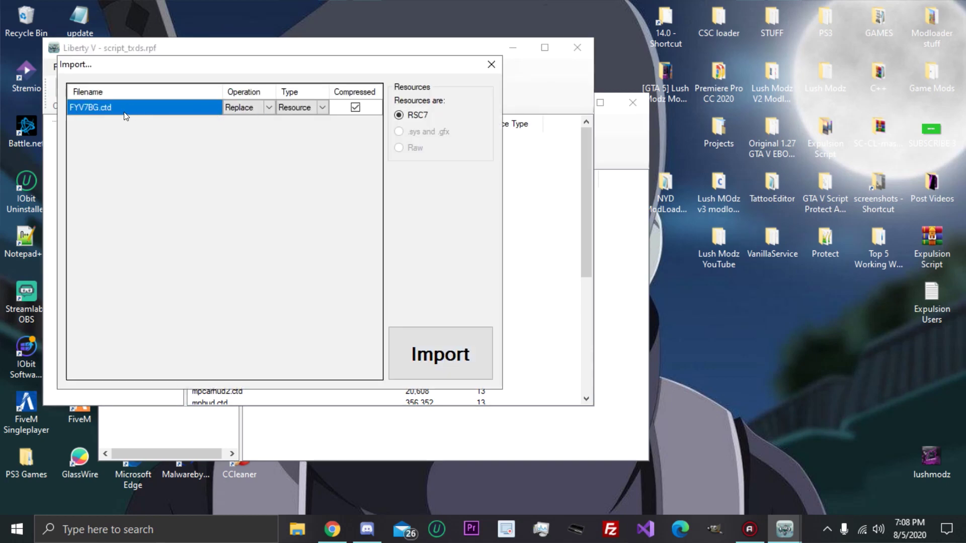
left_click(443, 352)
Save all changes in script_txds.rpf and close it, save update.rpf as well, and close LibertyV
left_click(98, 89)
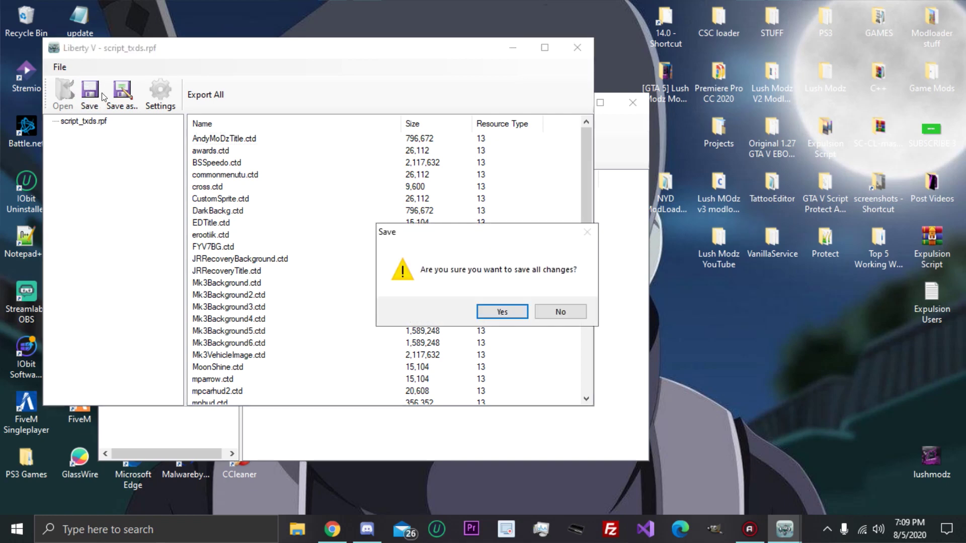
left_click(508, 316)
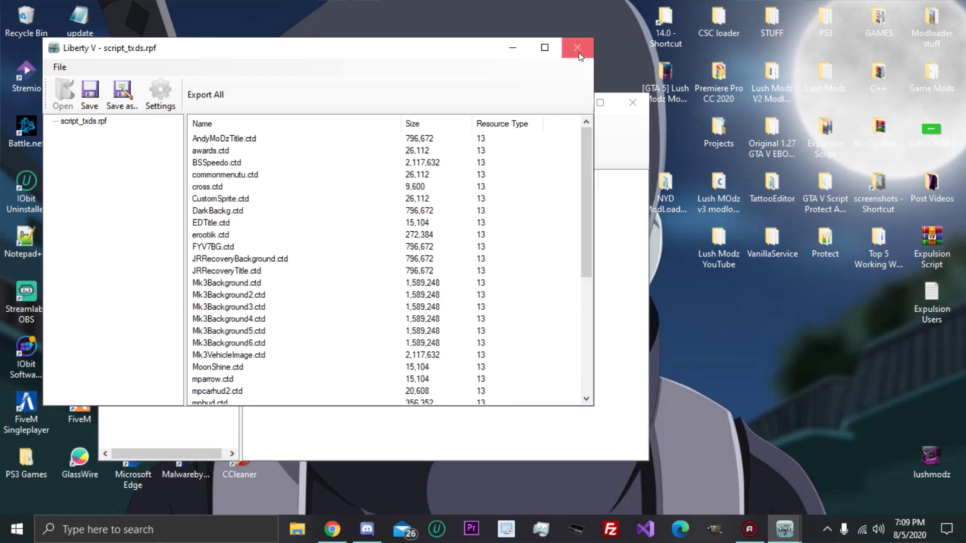
left_click(578, 52)
left_click(145, 150)
left_click(486, 311)
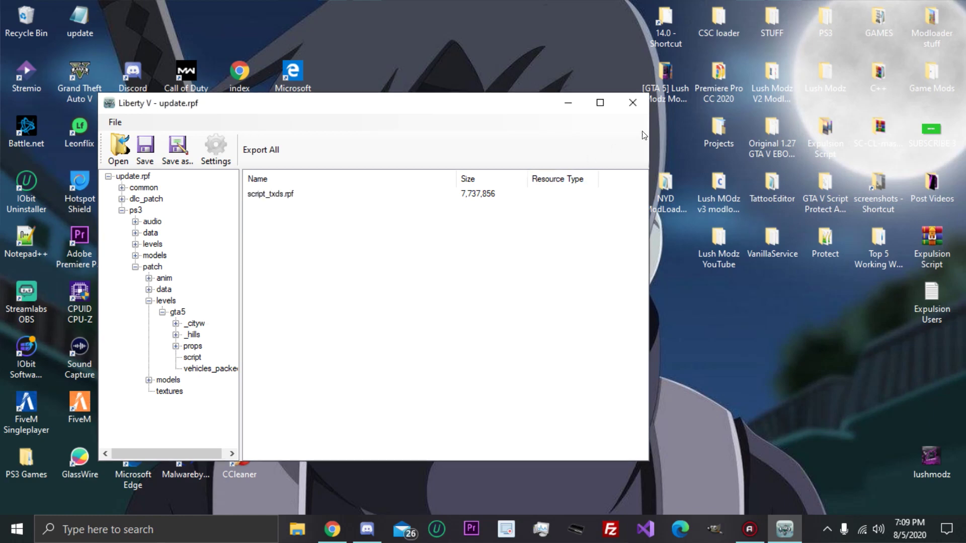
left_click(634, 104)
left_click_drag(390, 259, 391, 270)
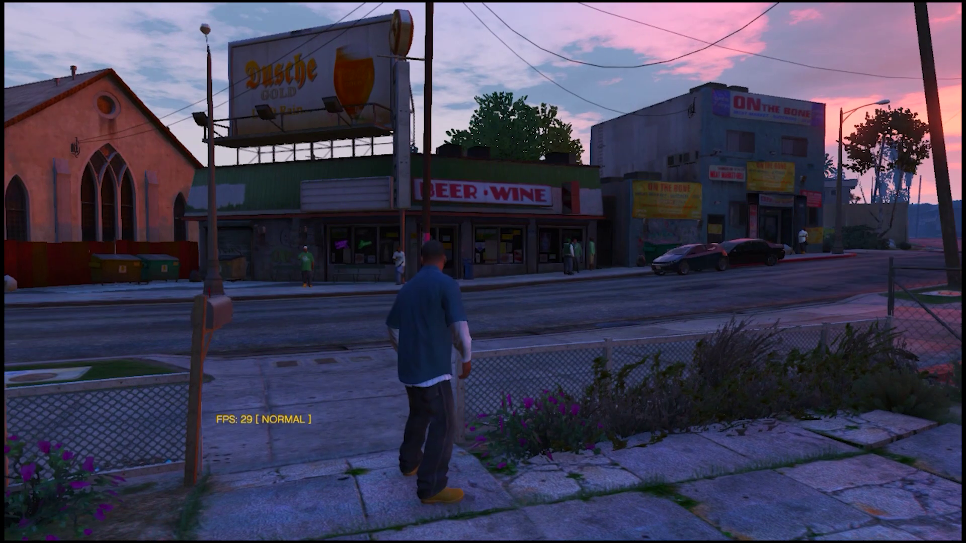
Check the background picture in the game's Lush Modz V3 menu, including the Vehicle Menus and Credits submenus
key("Down")
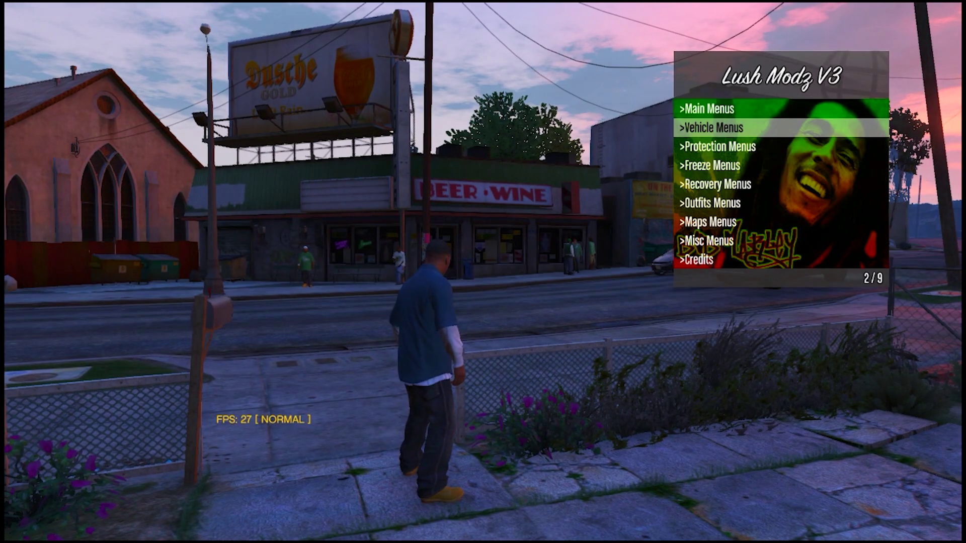
key("Return")
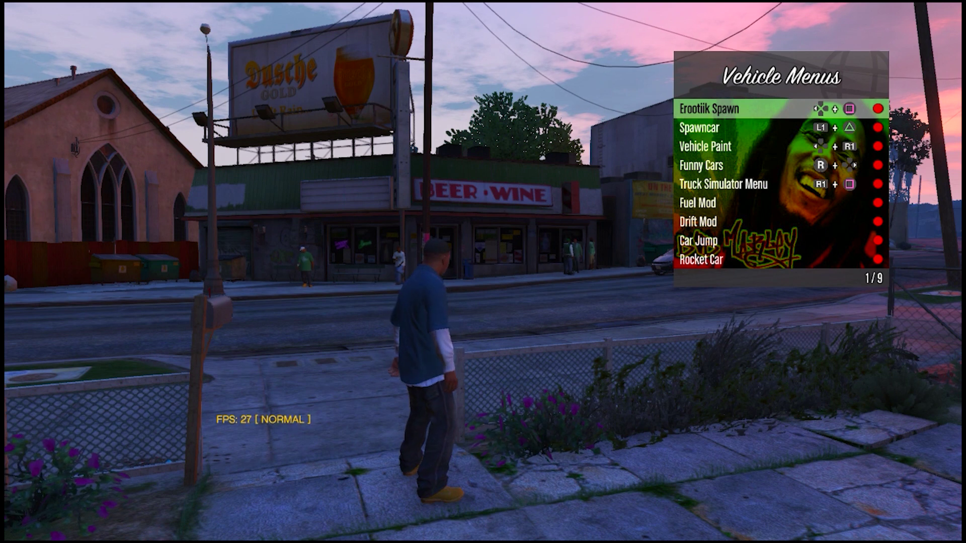
key("BackSpace")
key("Up")
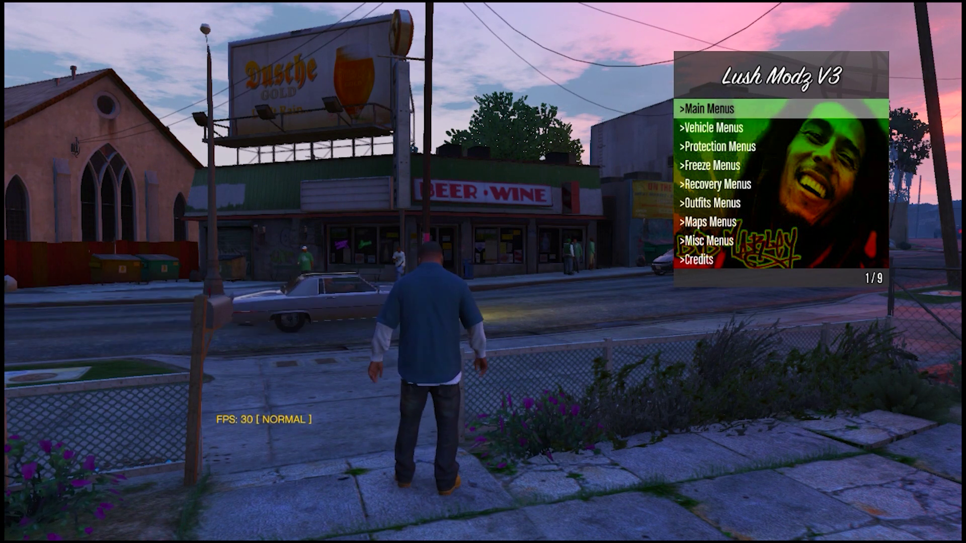
key("Up")
key("Return")
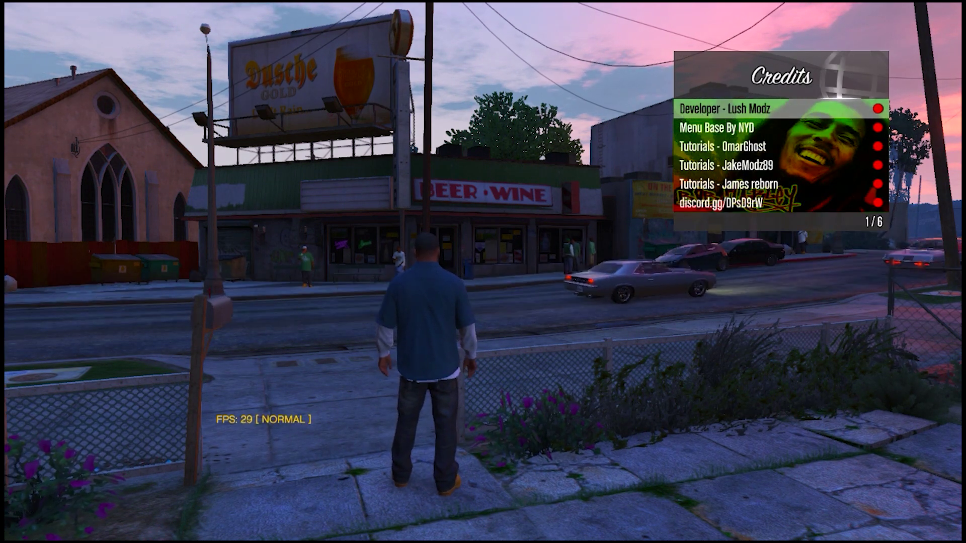
key("BackSpace")
key("Down")
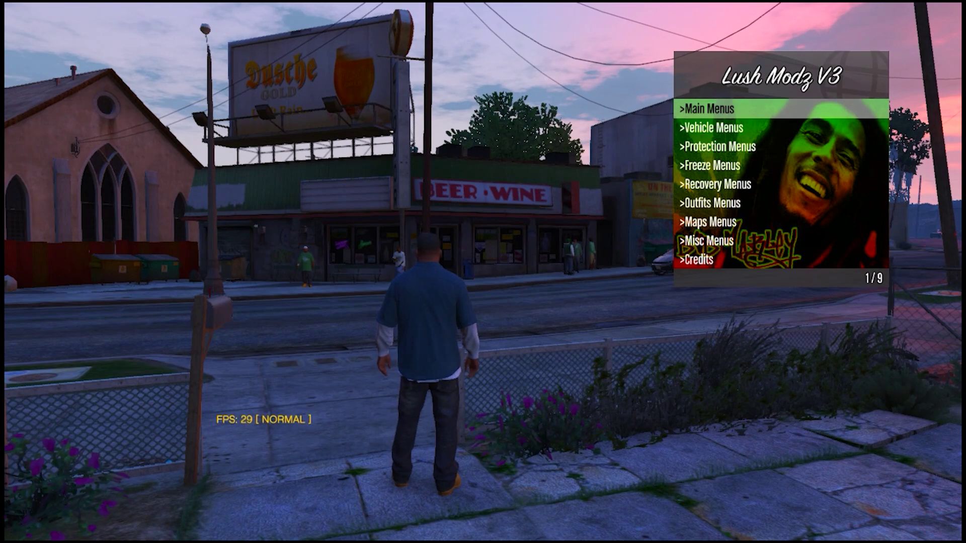